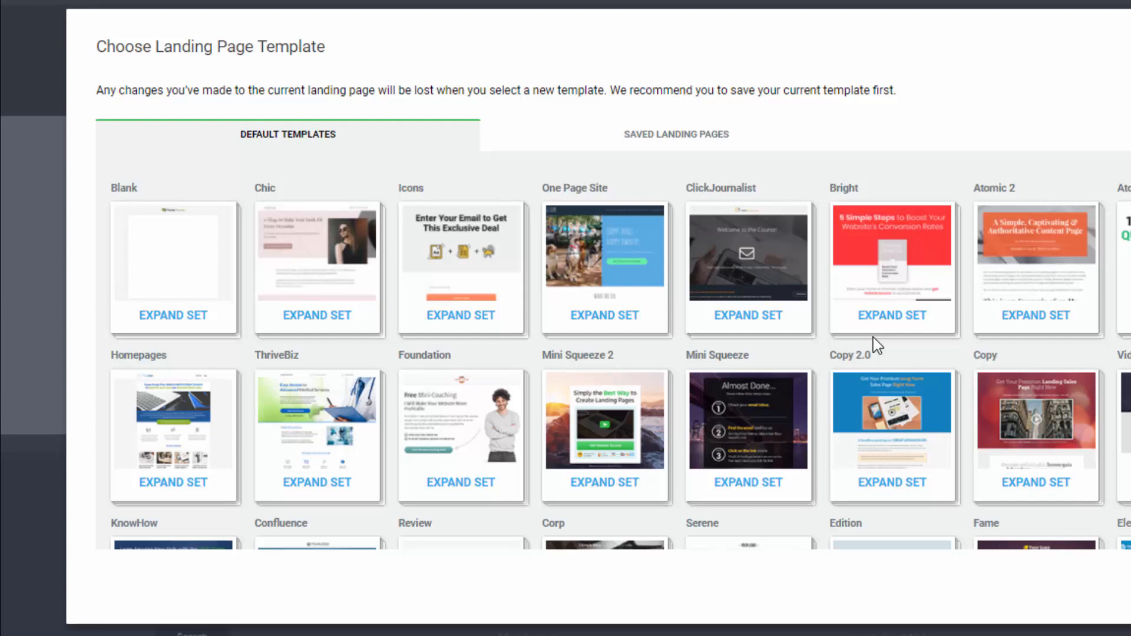
- Load the Bright Sales Page template from the Bright set and review the sections of the landing page
click(903, 318)
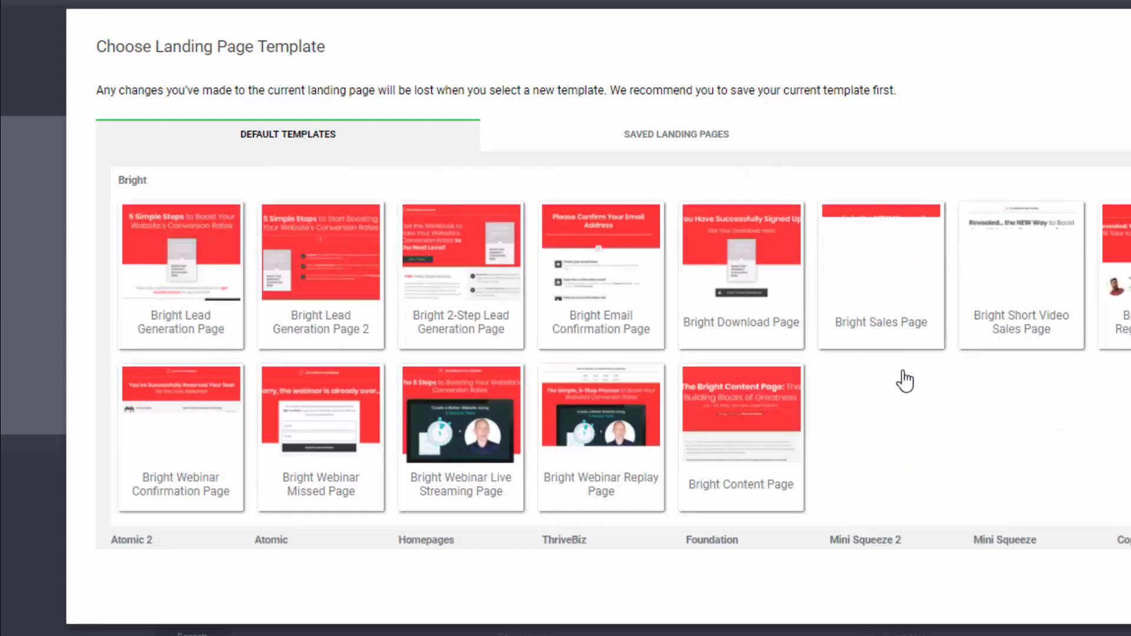
click(924, 310)
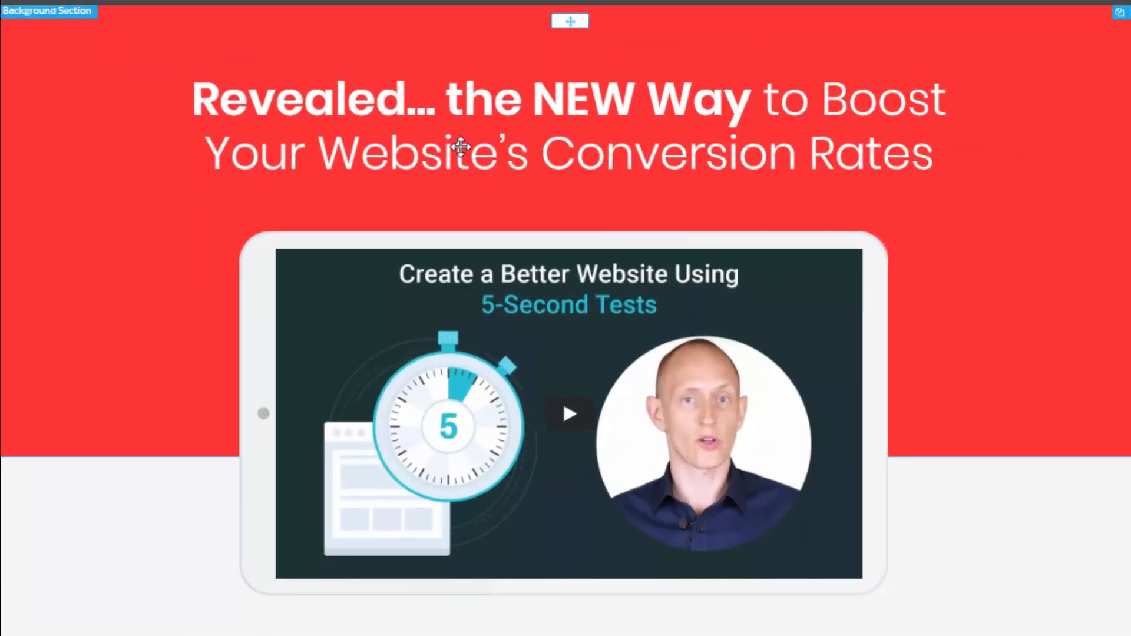
click(461, 146)
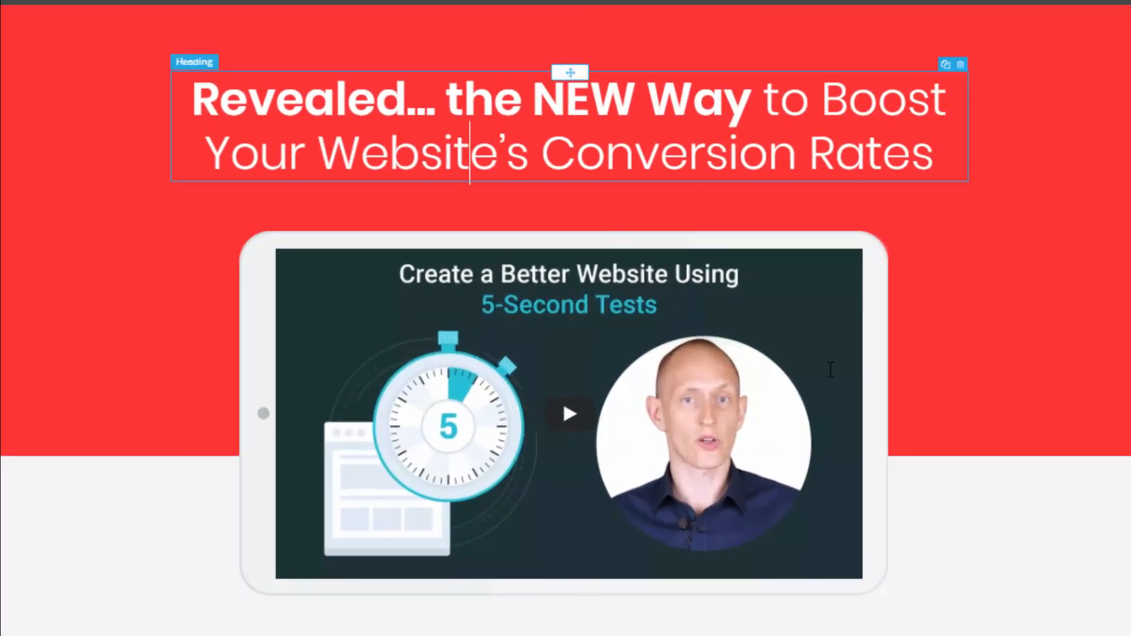
scroll(391, 234, down, 15)
scroll(553, 374, up, 10)
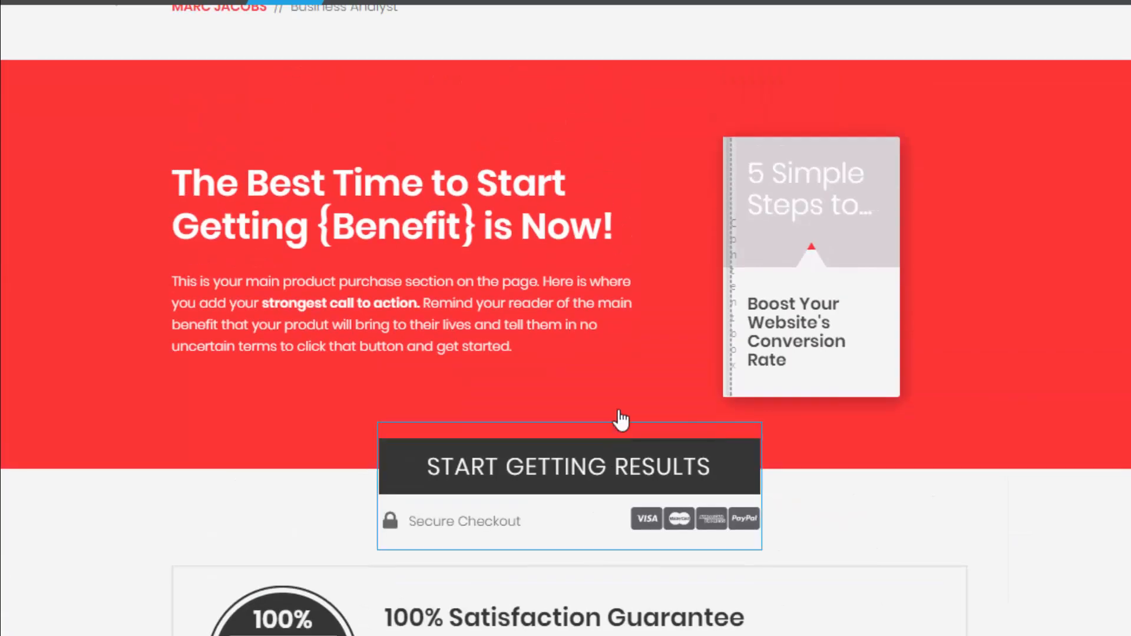
scroll(642, 412, up, 20)
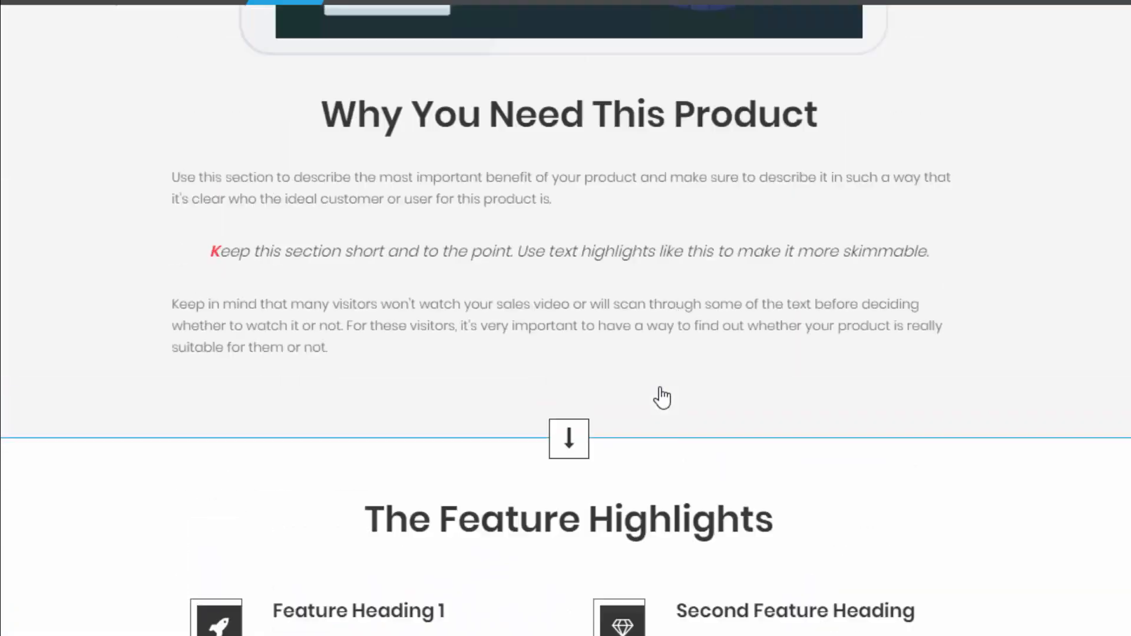
scroll(662, 398, up, 8)
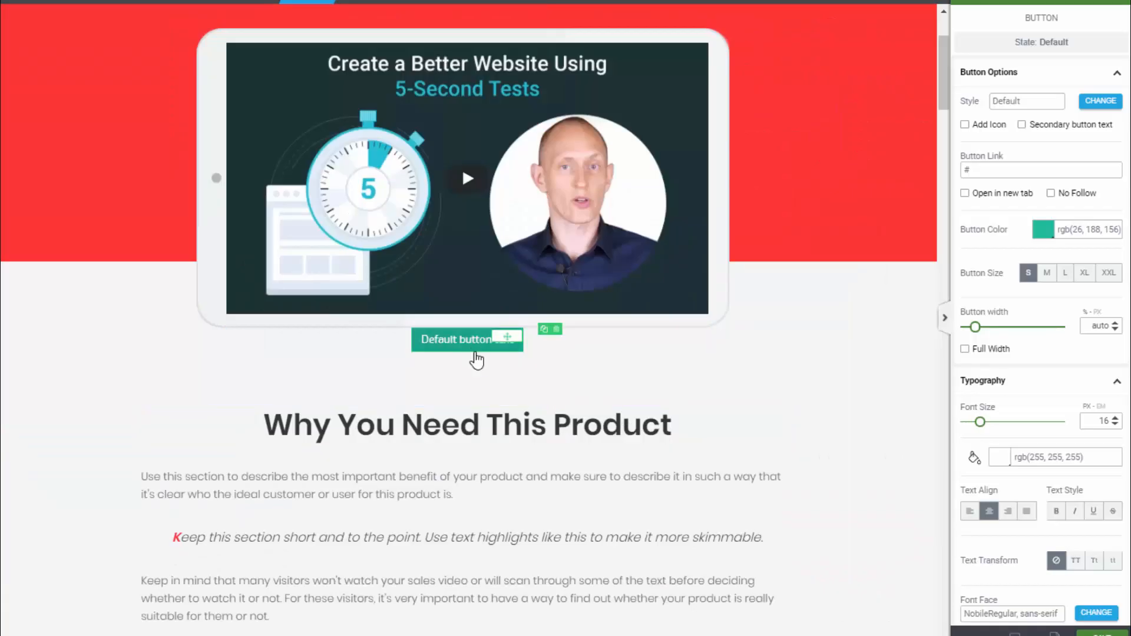
- Change the text of the button below the sales video to BUY NOW
click(475, 353)
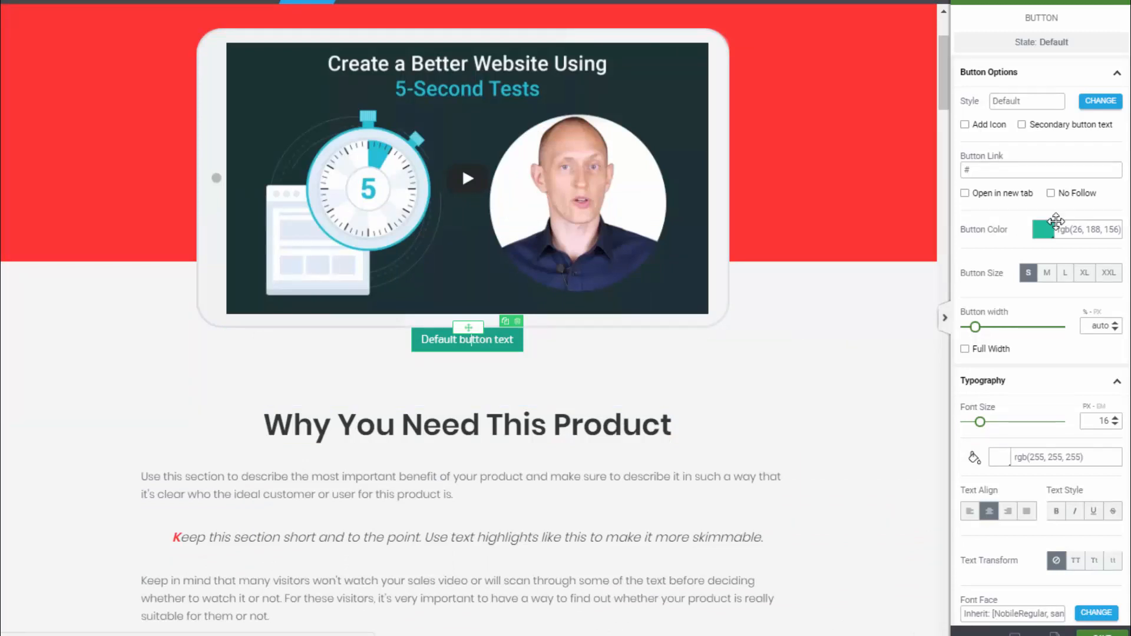
key(ctrl+a)
text(BUY NOW)
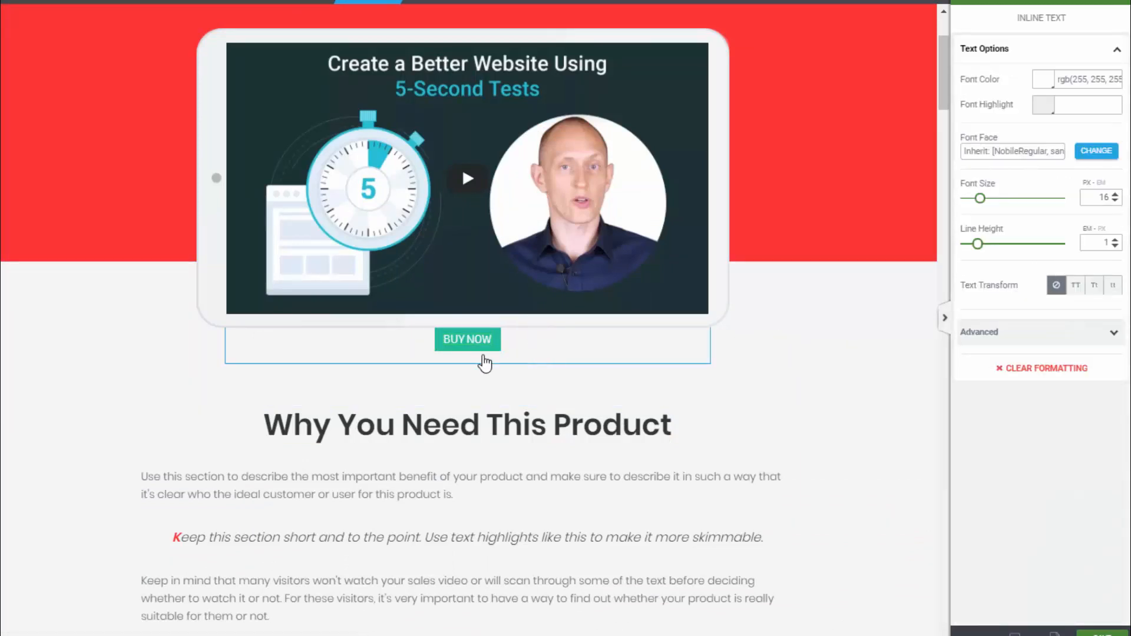
click(531, 359)
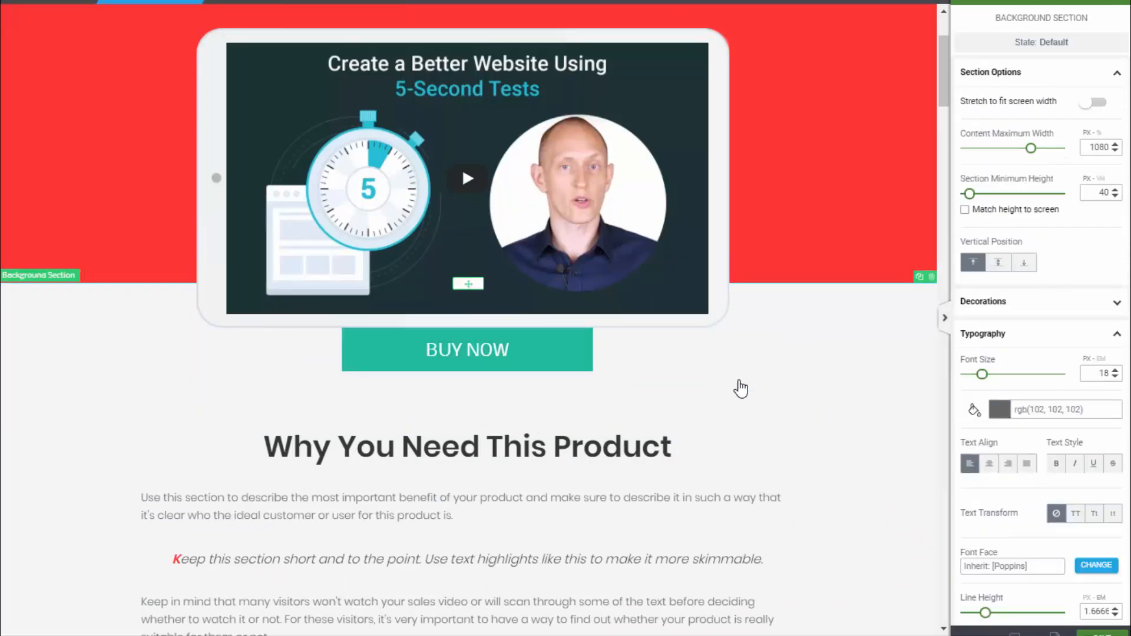
- Open the BUY NOW button's link for editing
click(478, 354)
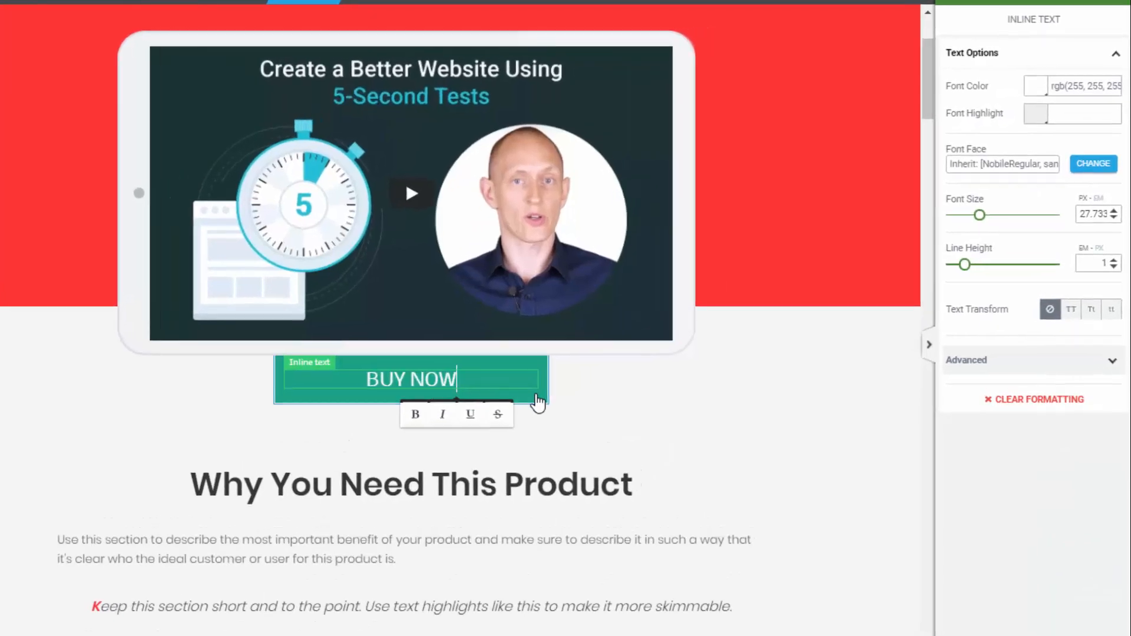
click(584, 365)
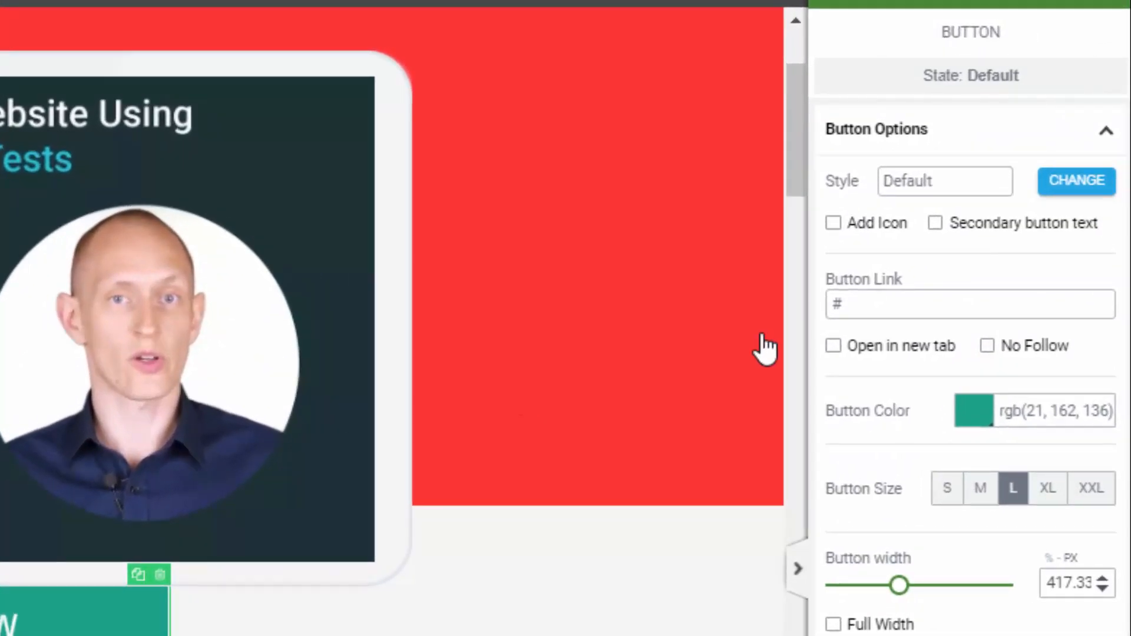
click(856, 313)
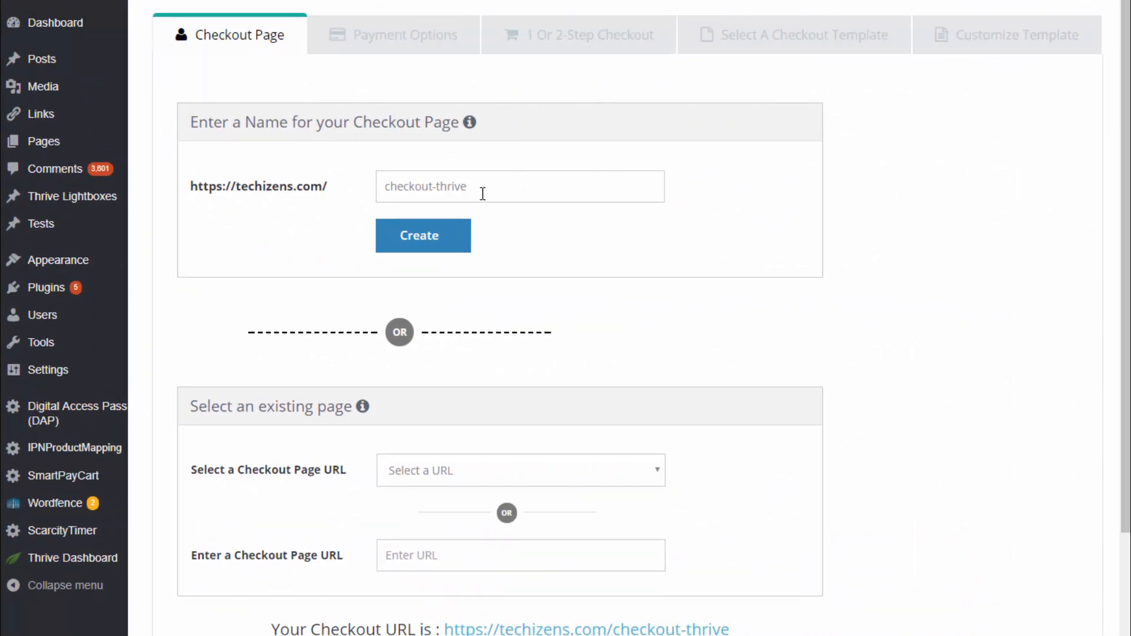
- Create a checkout page named checkout-thrive-spc and continue to the payment options
text(-spc)
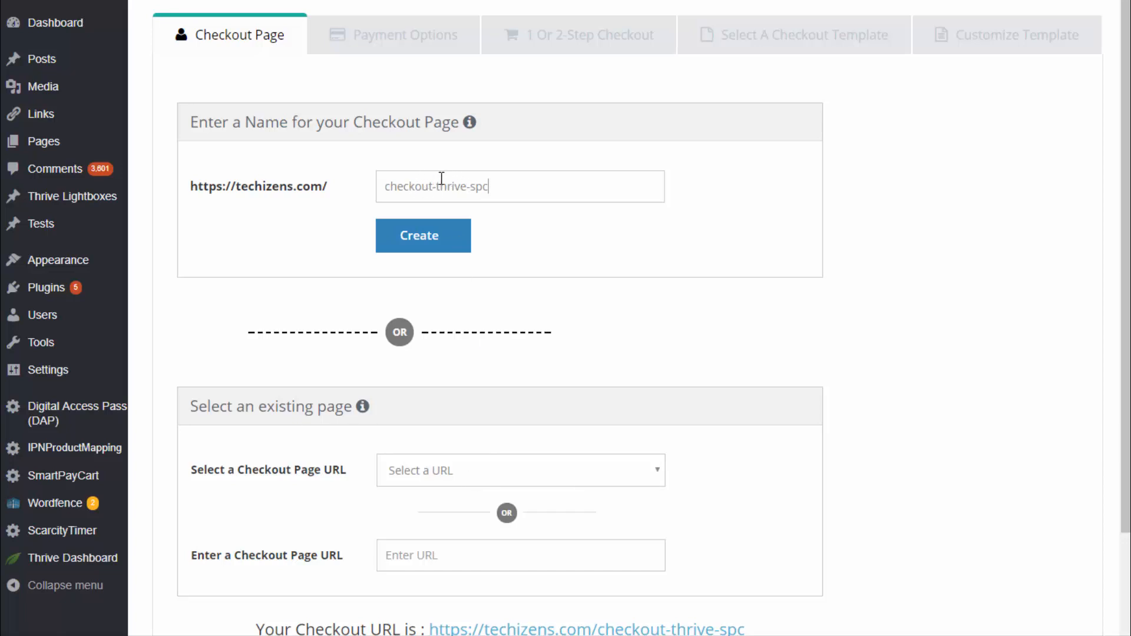
click(511, 261)
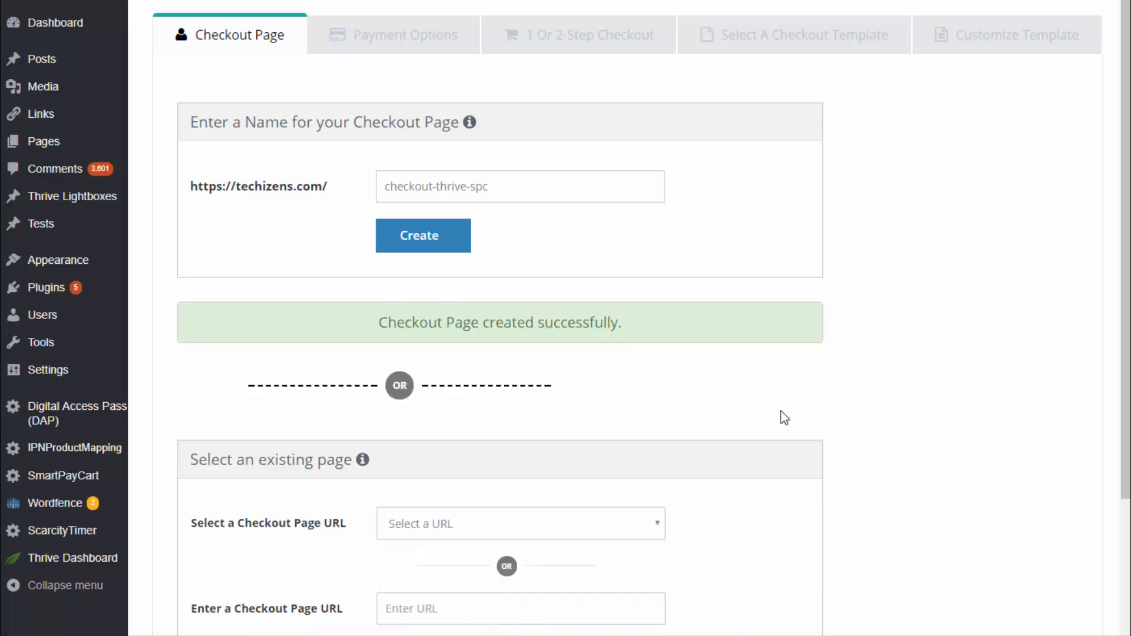
scroll(772, 421, down, 3)
click(766, 548)
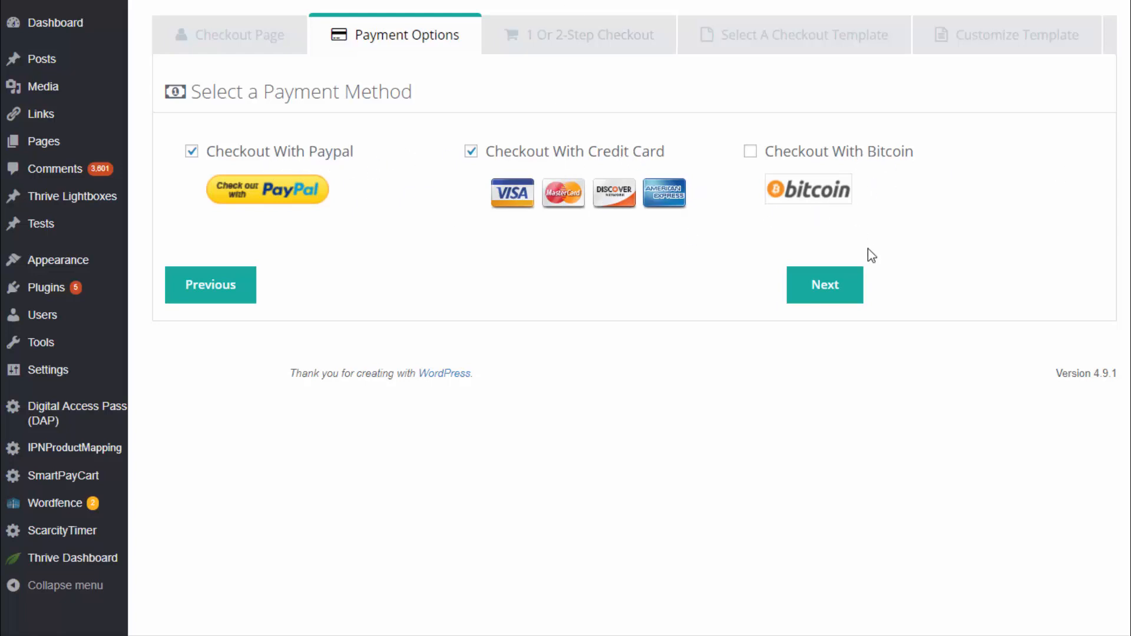
- Proceed with PayPal and credit card payments and the 1-step checkout type, and choose Short Template 2 for customizing
click(825, 285)
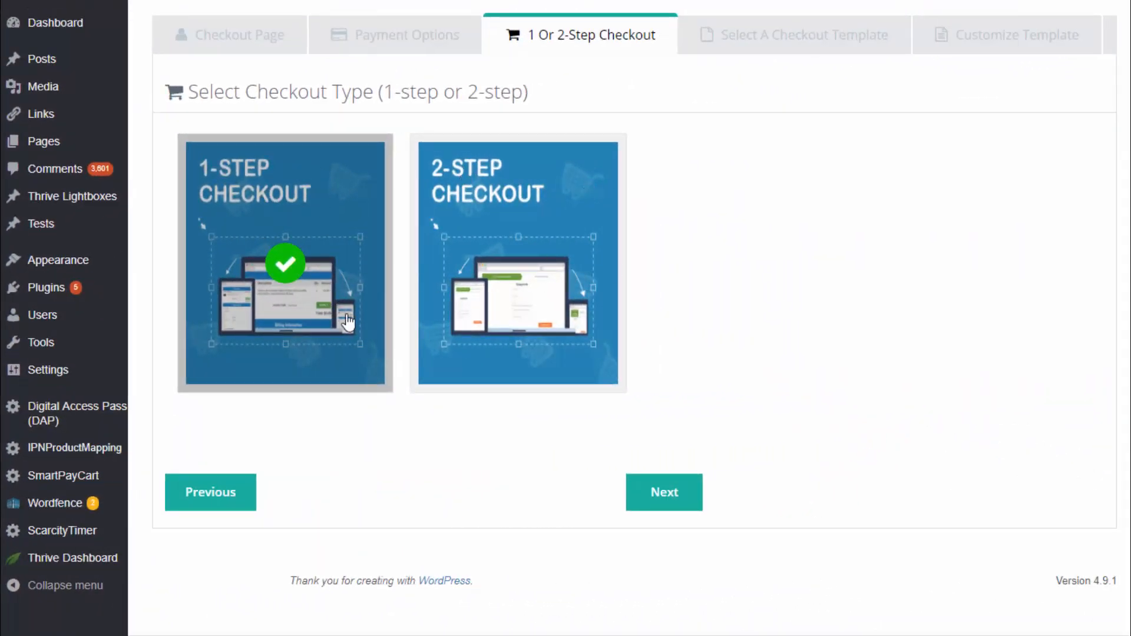
click(669, 505)
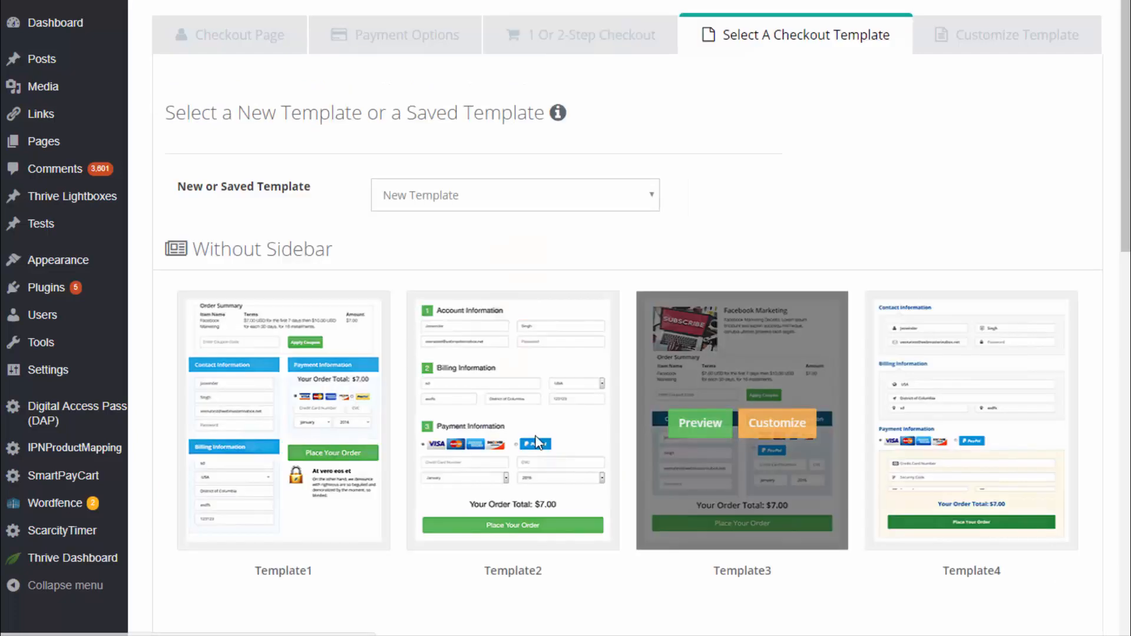
scroll(390, 435, down, 10)
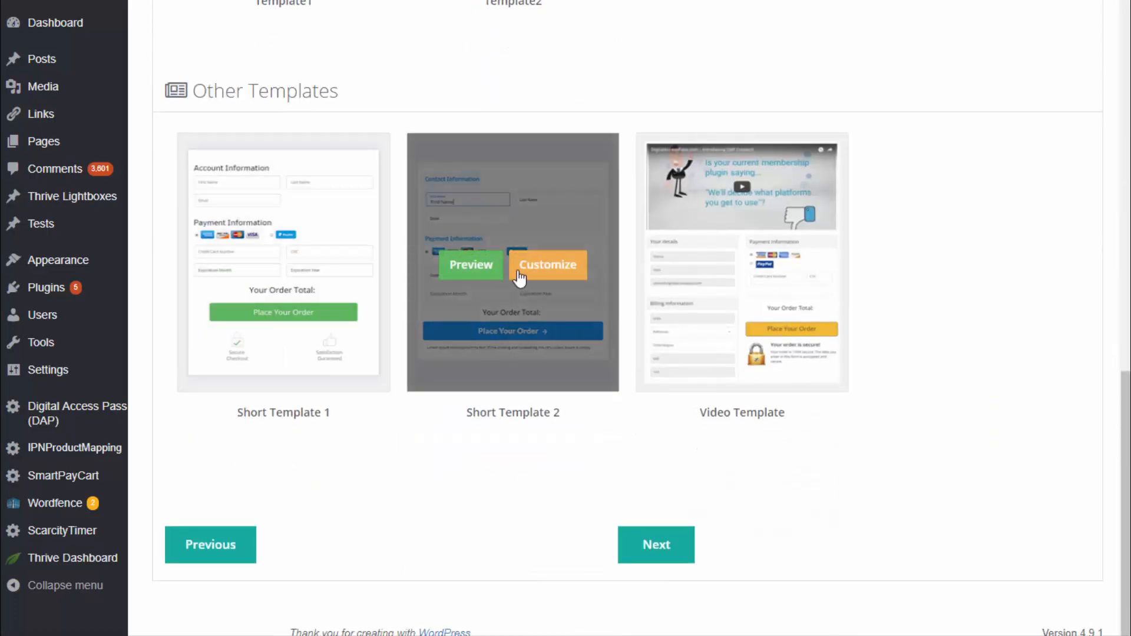
click(548, 265)
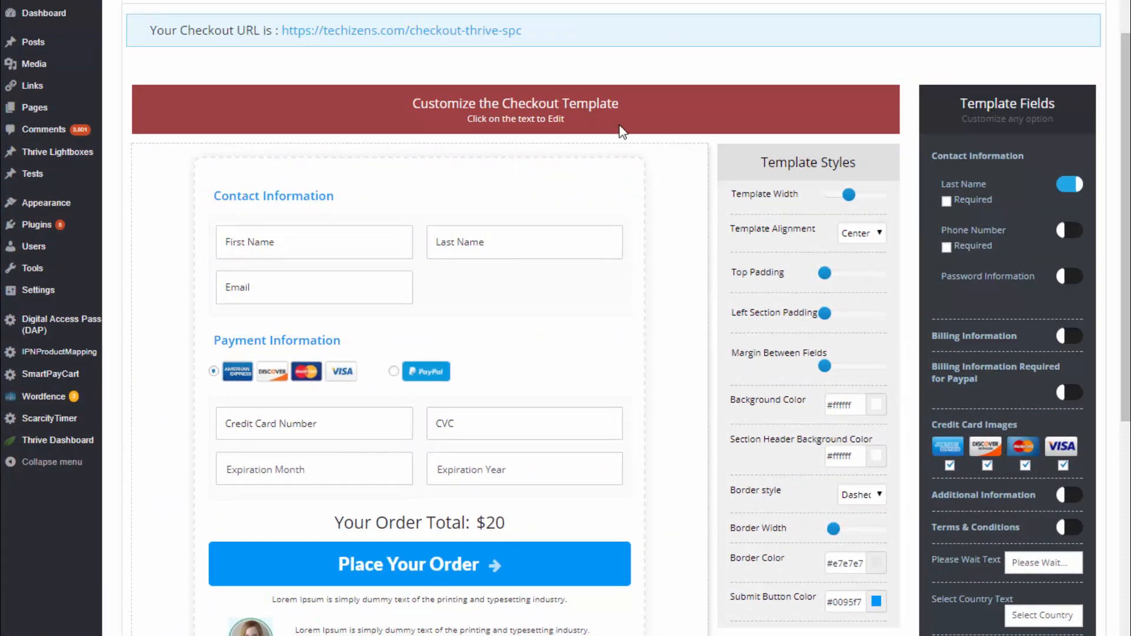
- Open the Contact Information heading and the Place Your Order button text in the inline editor, leaving both texts as they are
click(317, 207)
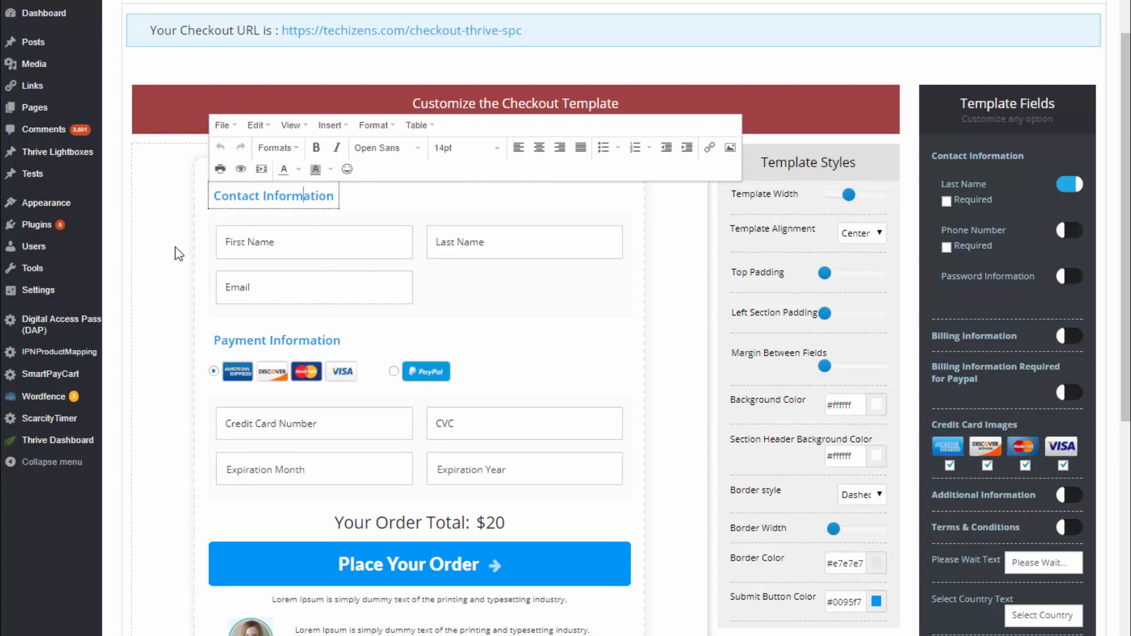
click(168, 266)
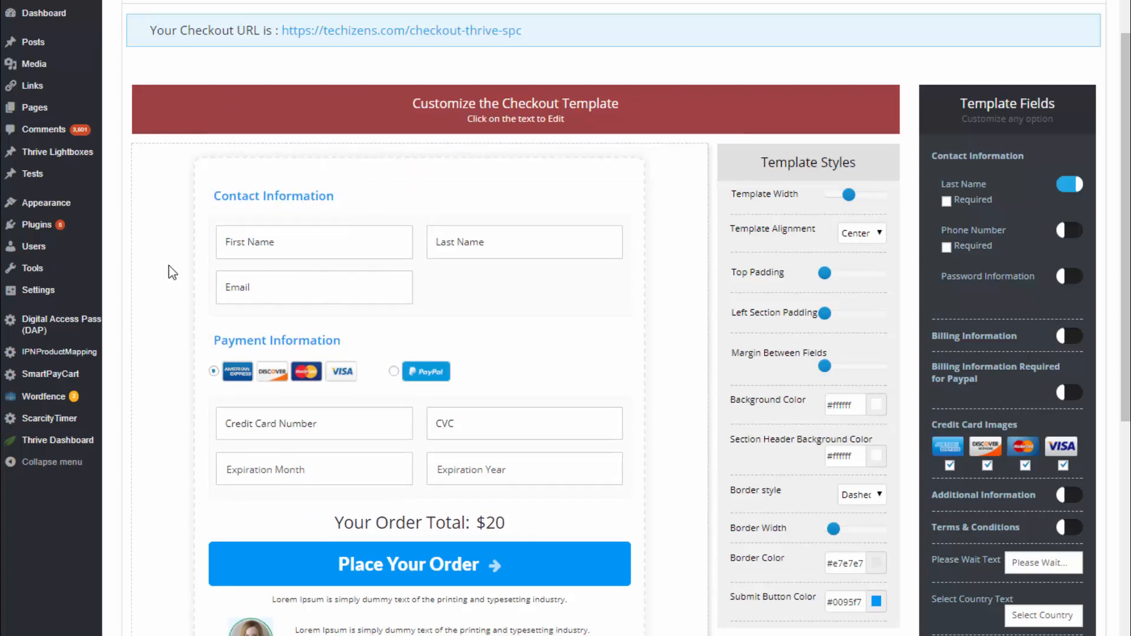
scroll(175, 292, down, 3)
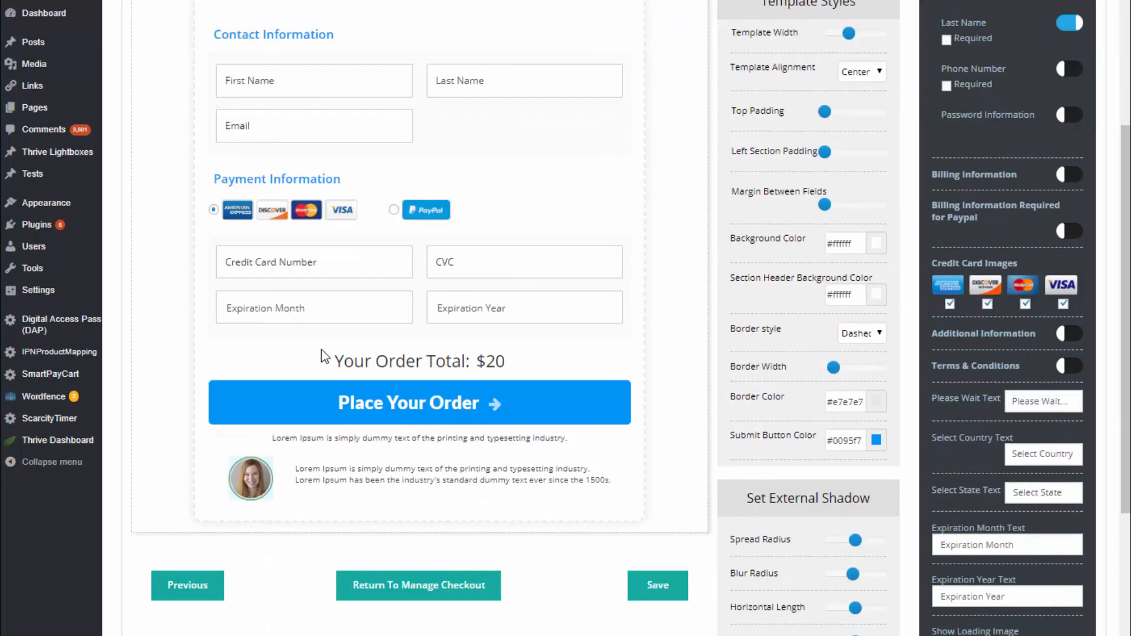
click(399, 420)
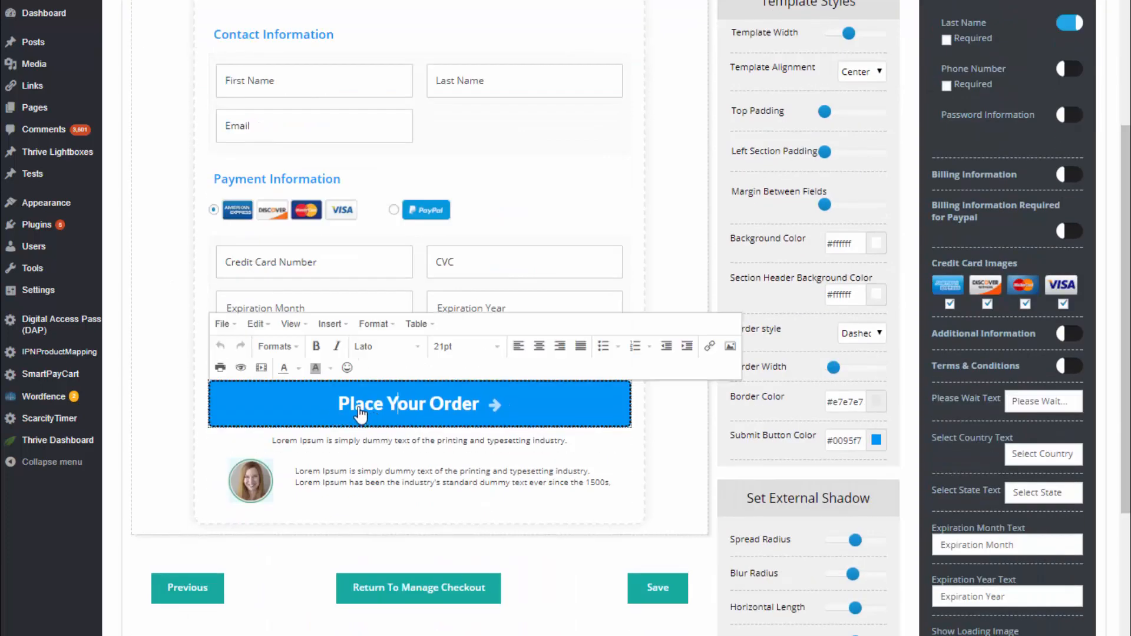
click(171, 311)
- Widen the checkout template slightly and increase the margin between its fields
scroll(737, 330, up, 3)
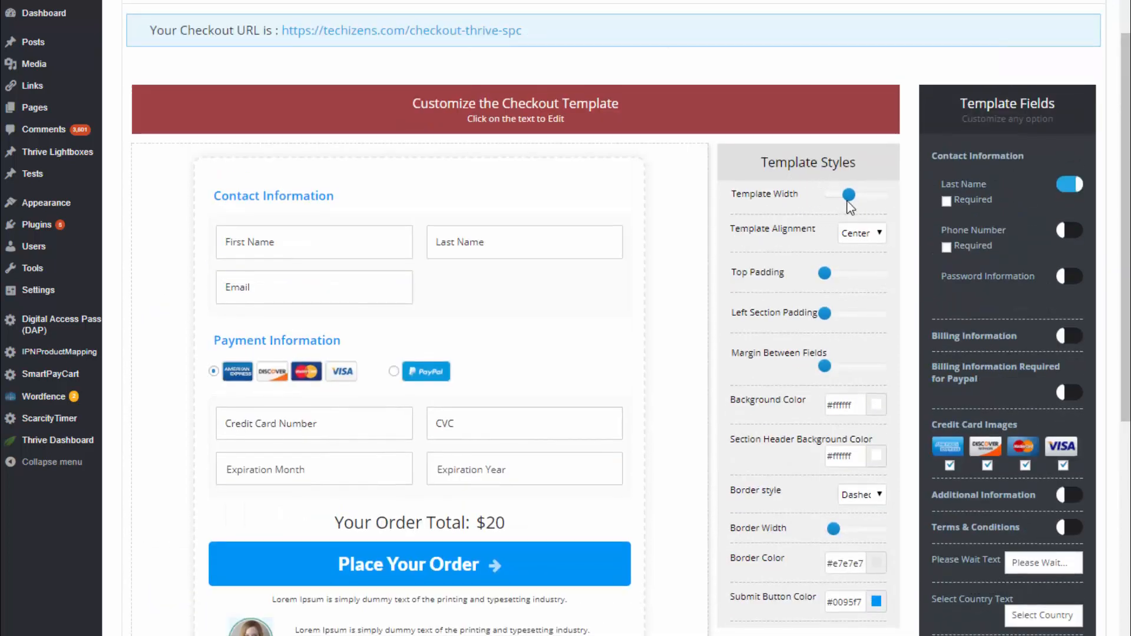
drag(849, 200, 859, 199)
scroll(678, 304, down, 1)
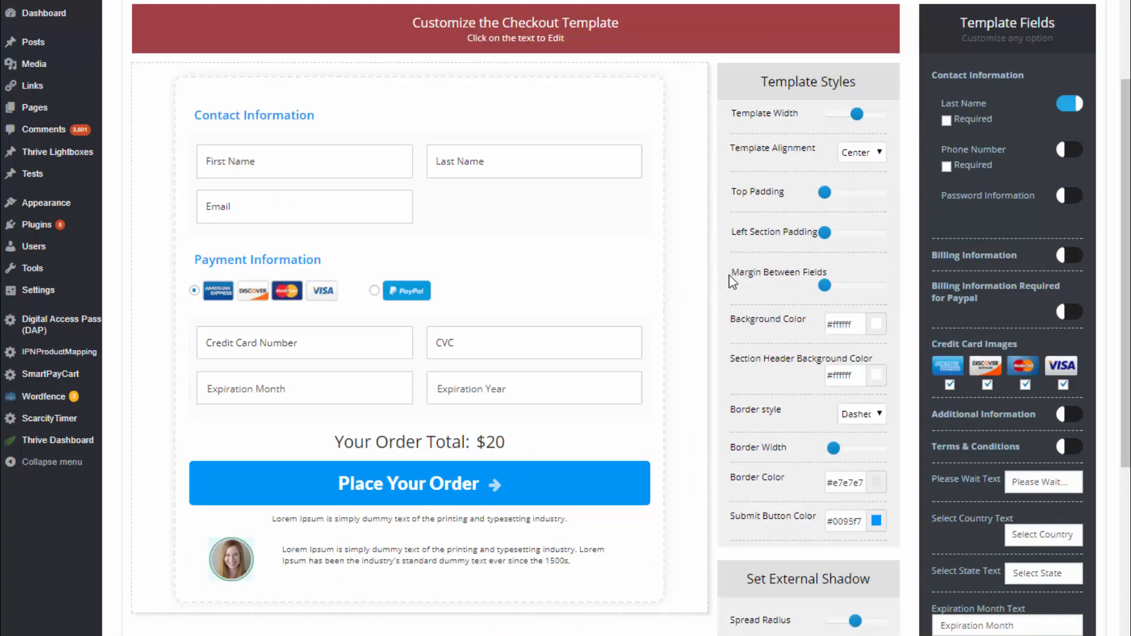
mouse_move(834, 282)
drag(830, 285, 834, 285)
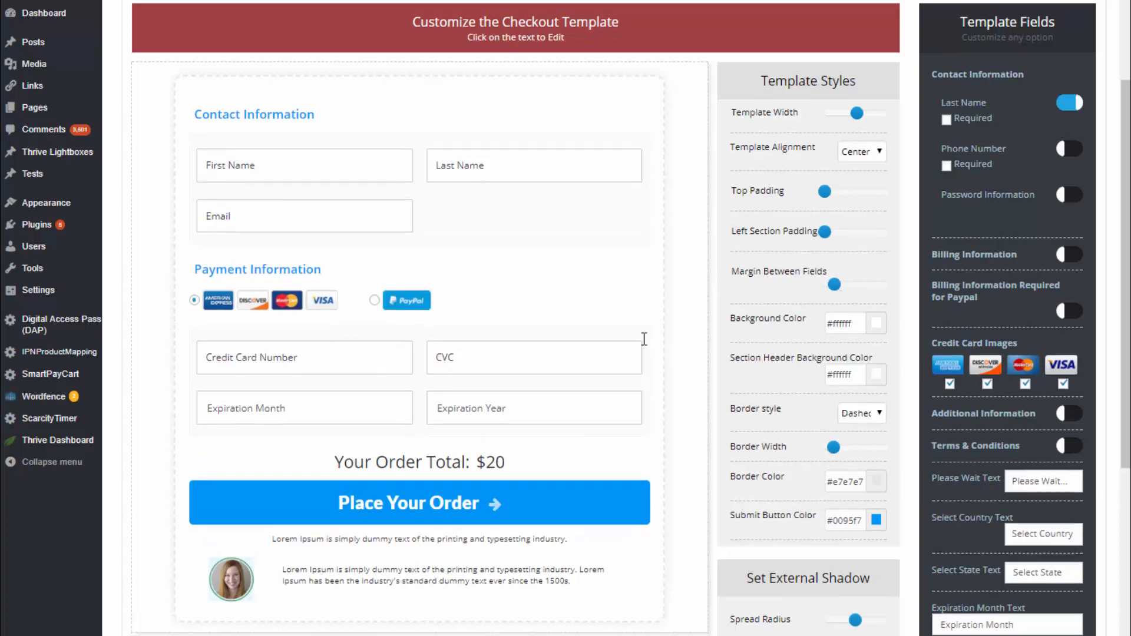
- Try grey #d5d5d5 as the section header background color and return it to white #ffffff
scroll(644, 339, down, 3)
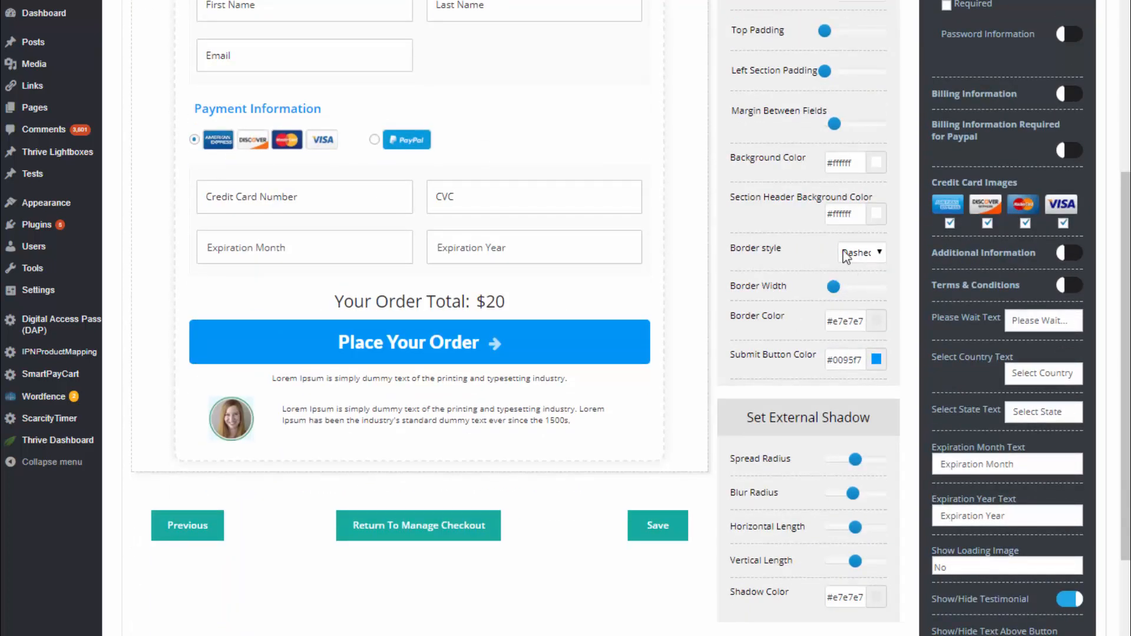
click(876, 214)
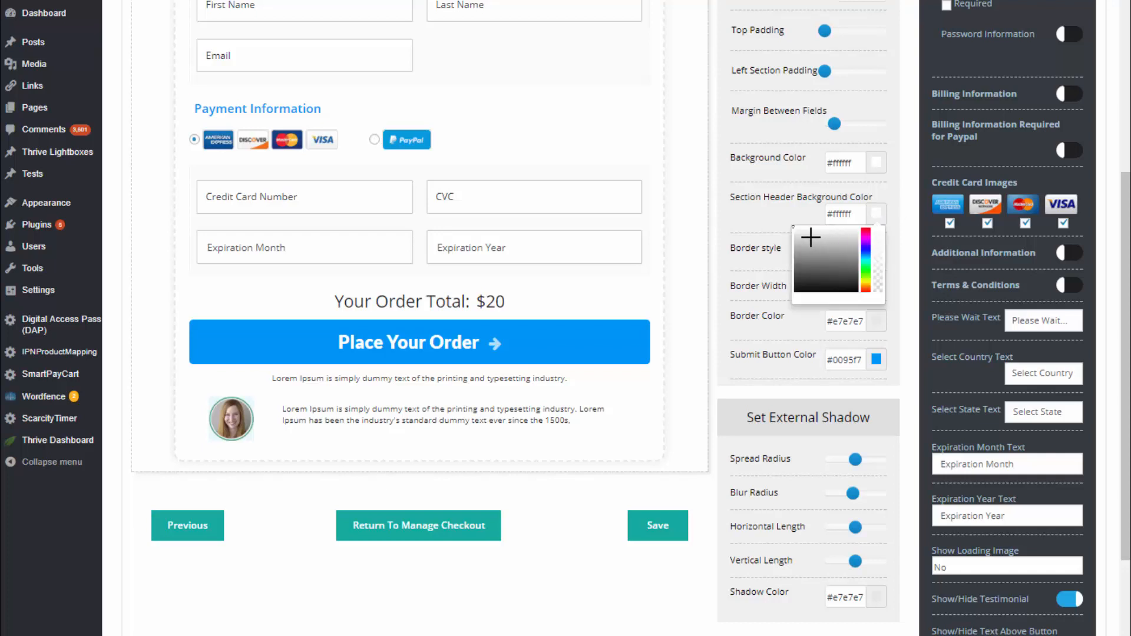
drag(811, 237, 794, 238)
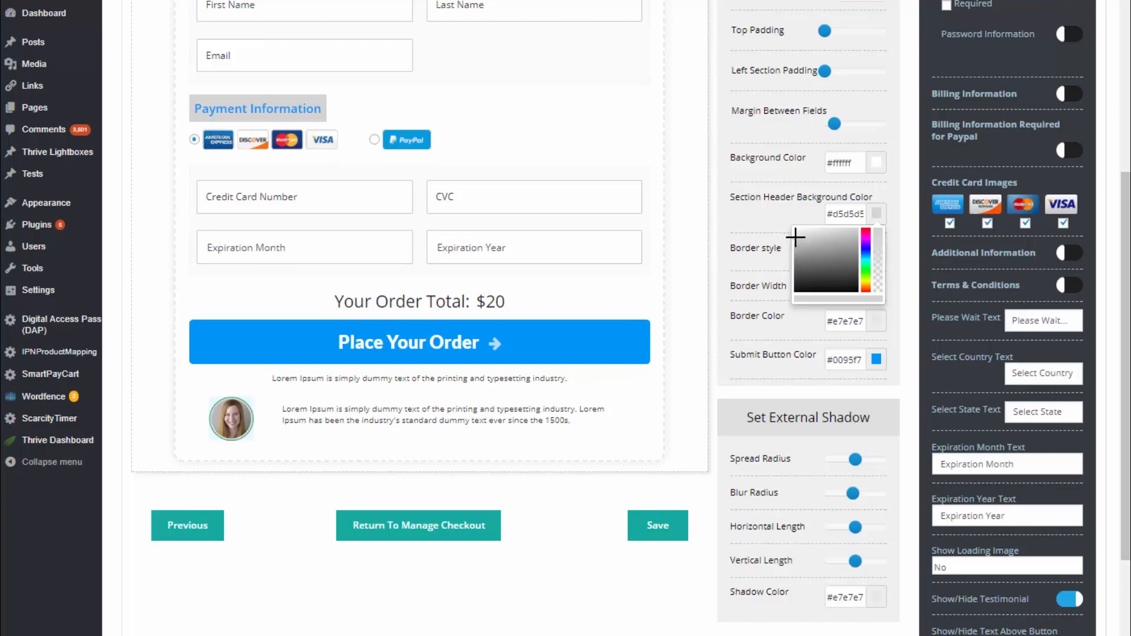
drag(795, 241, 791, 228)
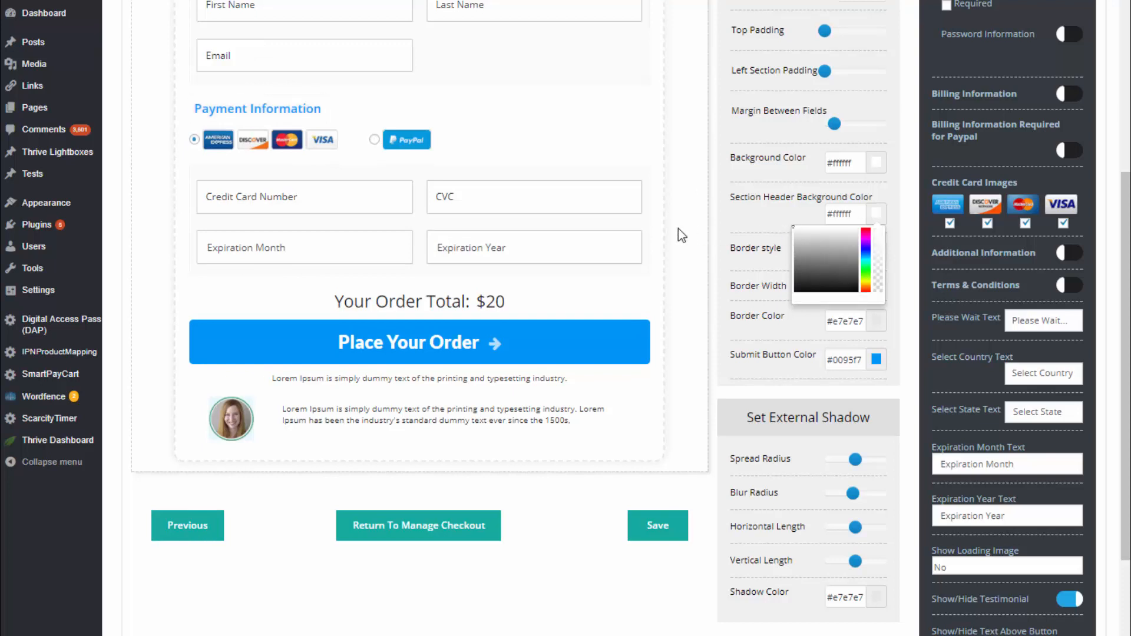
click(702, 276)
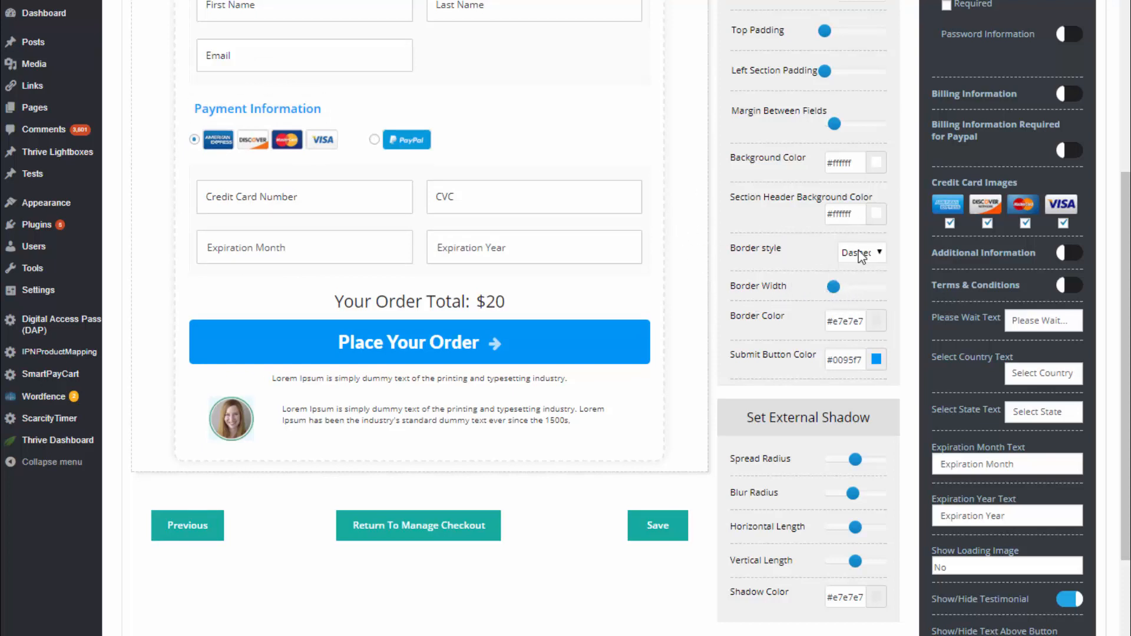
- Set the checkout template's border color to dark blue #145591
mouse_move(842, 291)
click(884, 324)
click(866, 352)
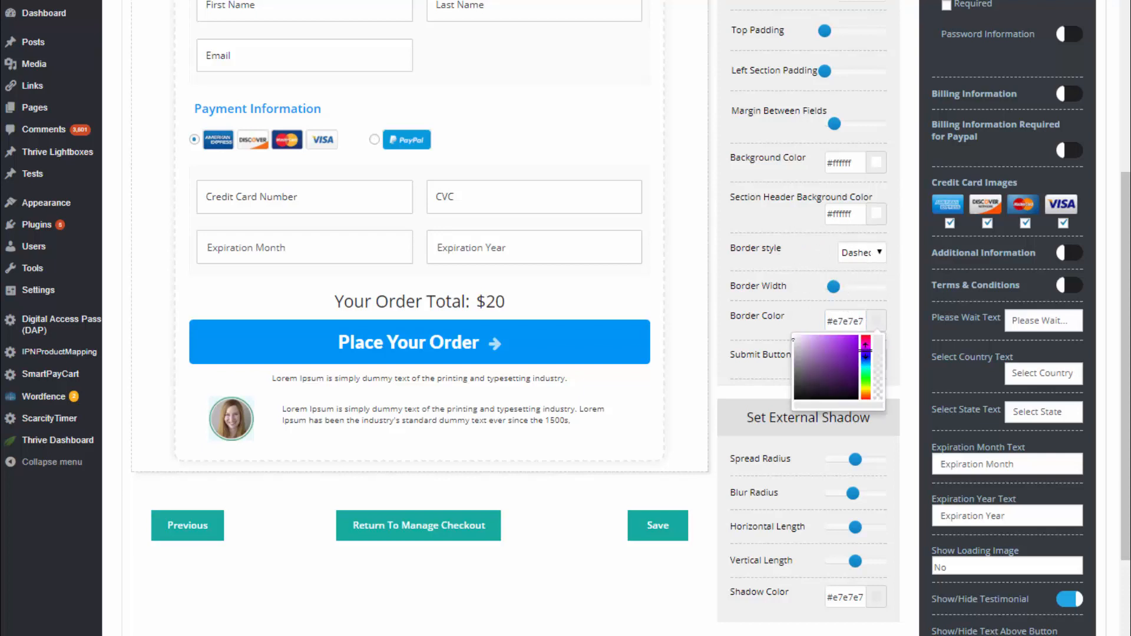
click(868, 355)
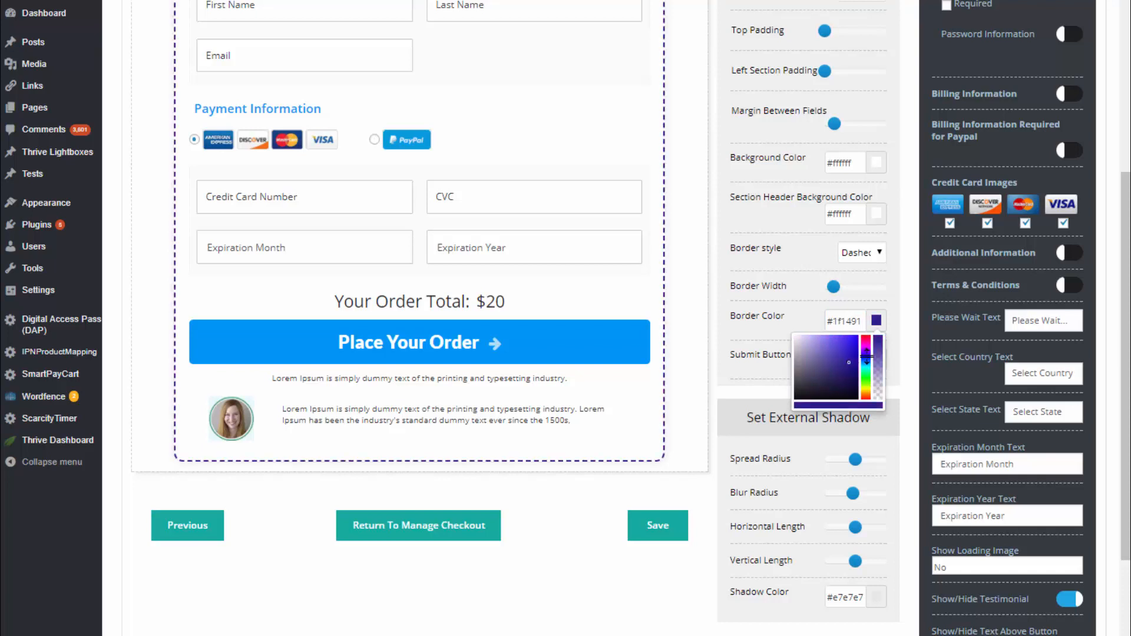
click(866, 346)
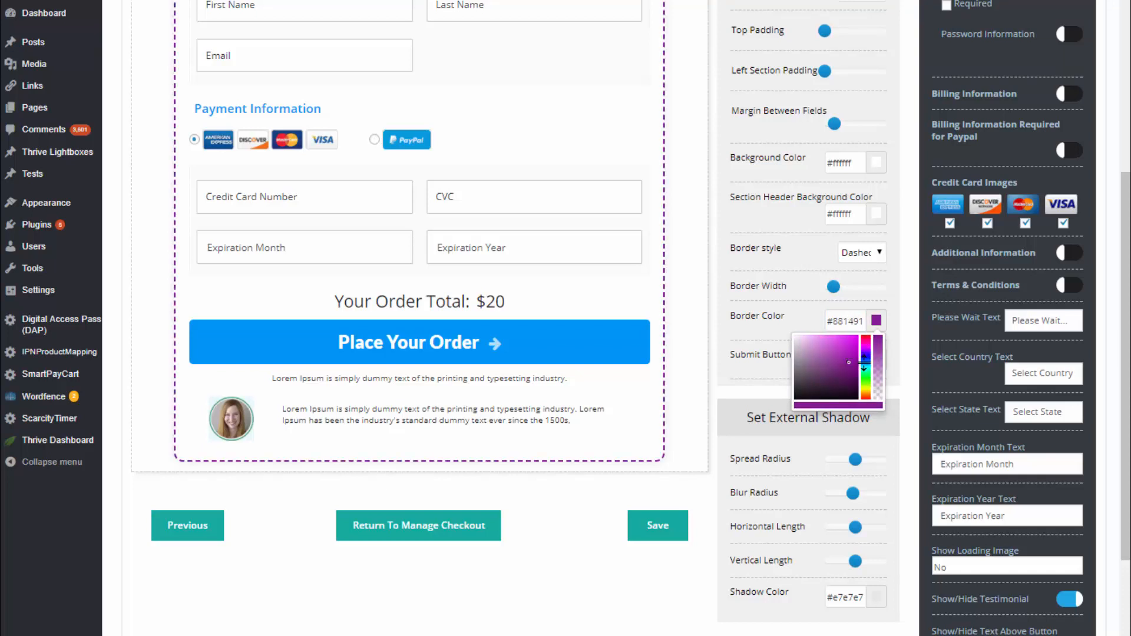
click(865, 363)
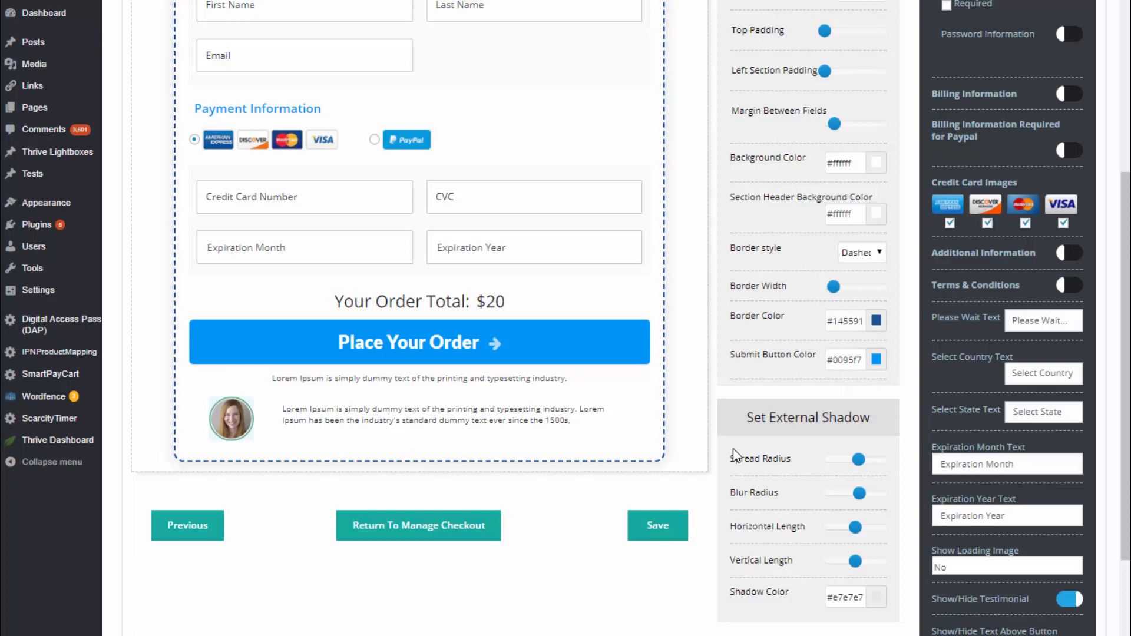
- Try the Password Information and Billing Information options in the checkout template, switching each one on and back off
scroll(711, 435, up, 1)
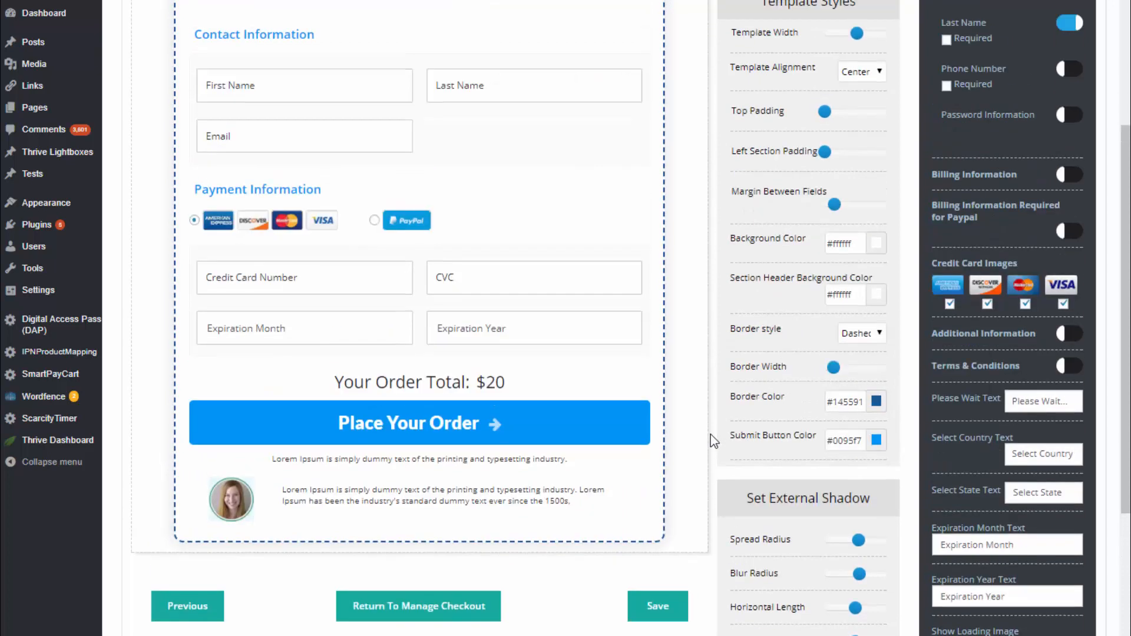
scroll(711, 433, up, 1)
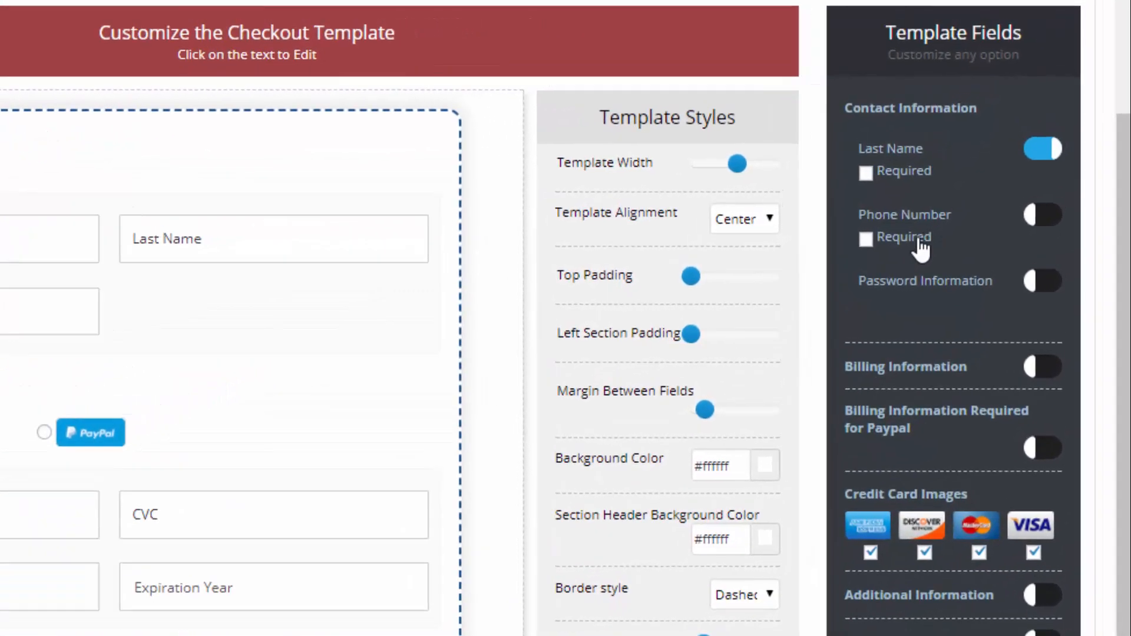
click(1020, 318)
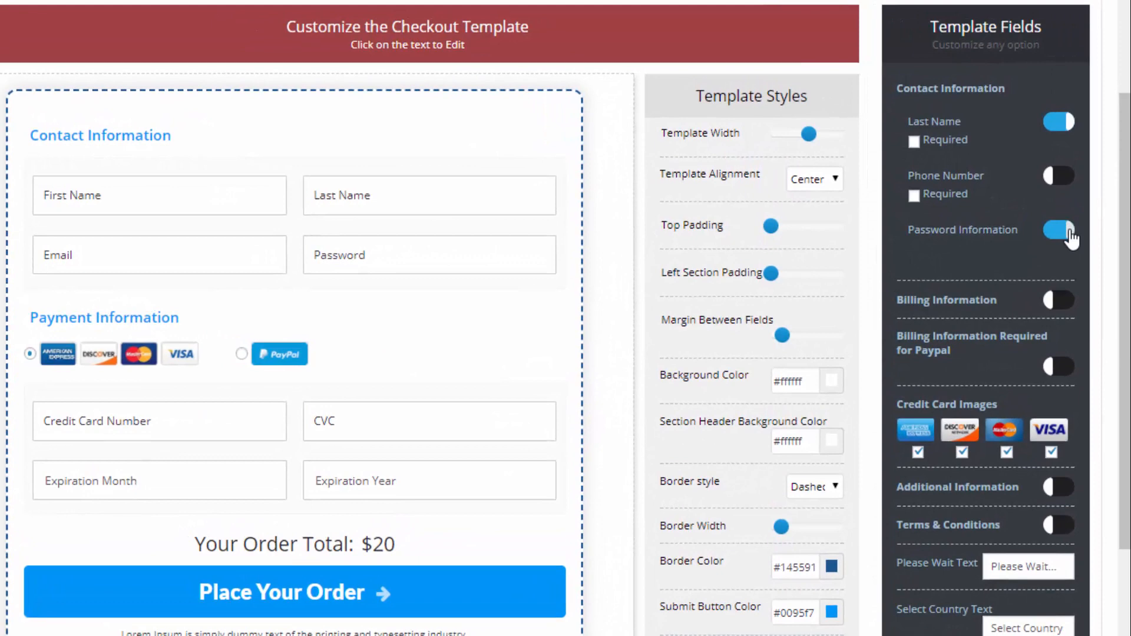
click(1060, 230)
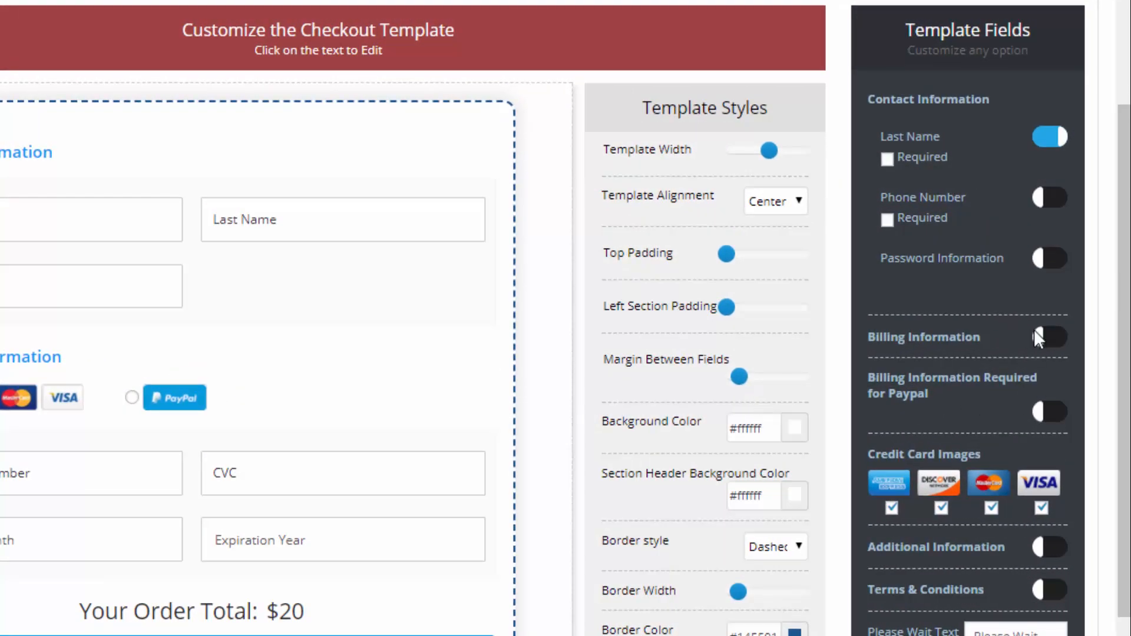
click(1039, 337)
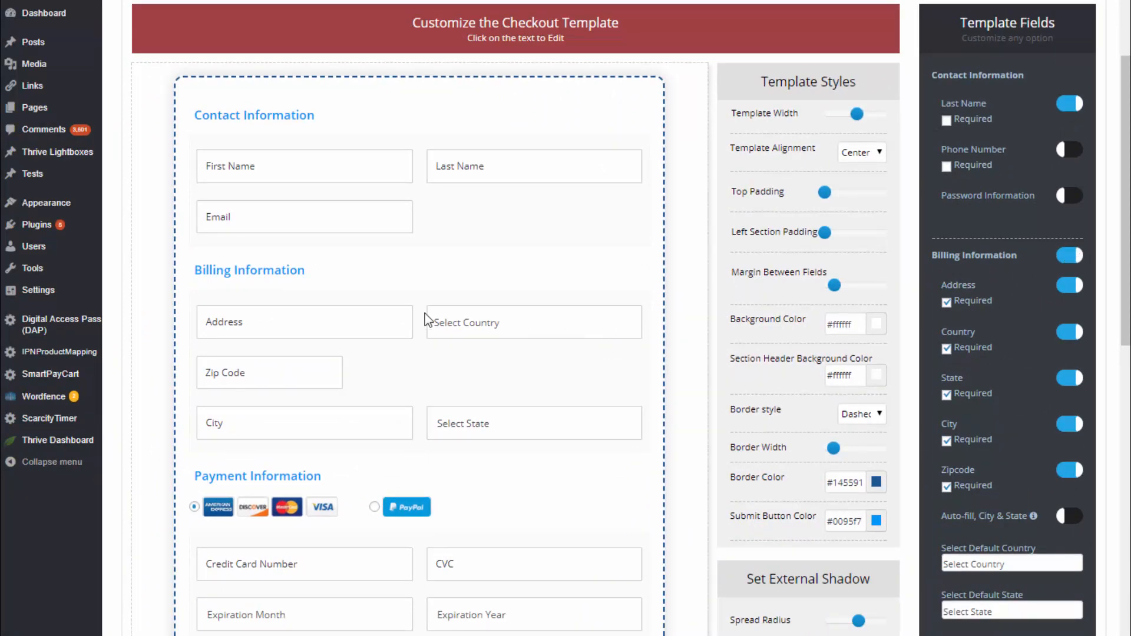
click(1070, 255)
- Try the Additional Information section with its Tax ID field, and switch the section back off
scroll(1031, 288, down, 2)
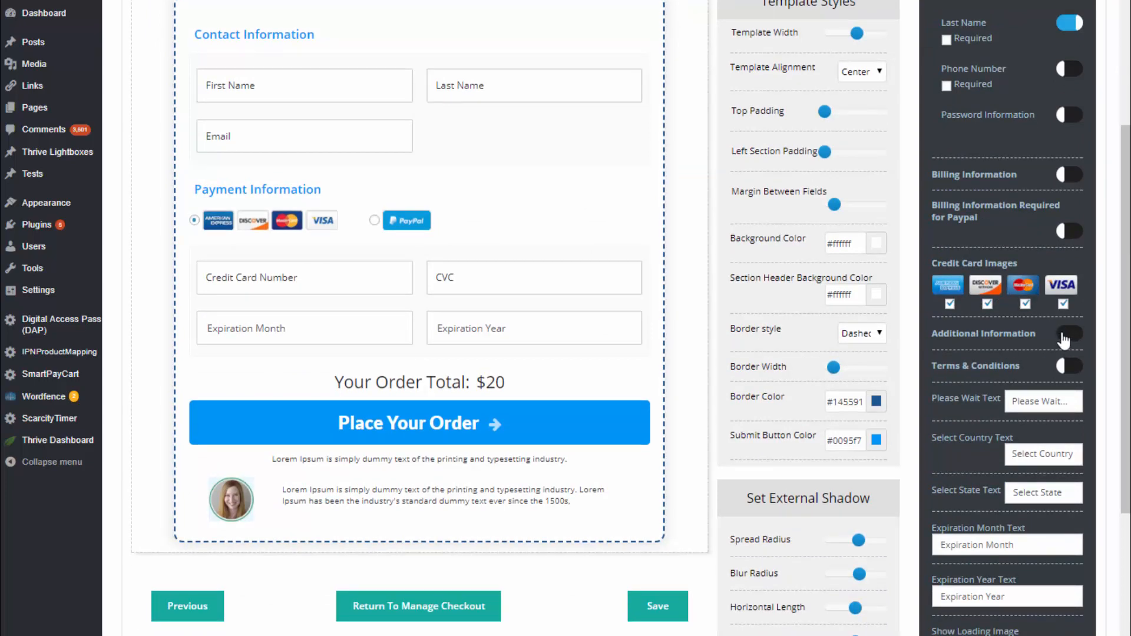
click(1068, 334)
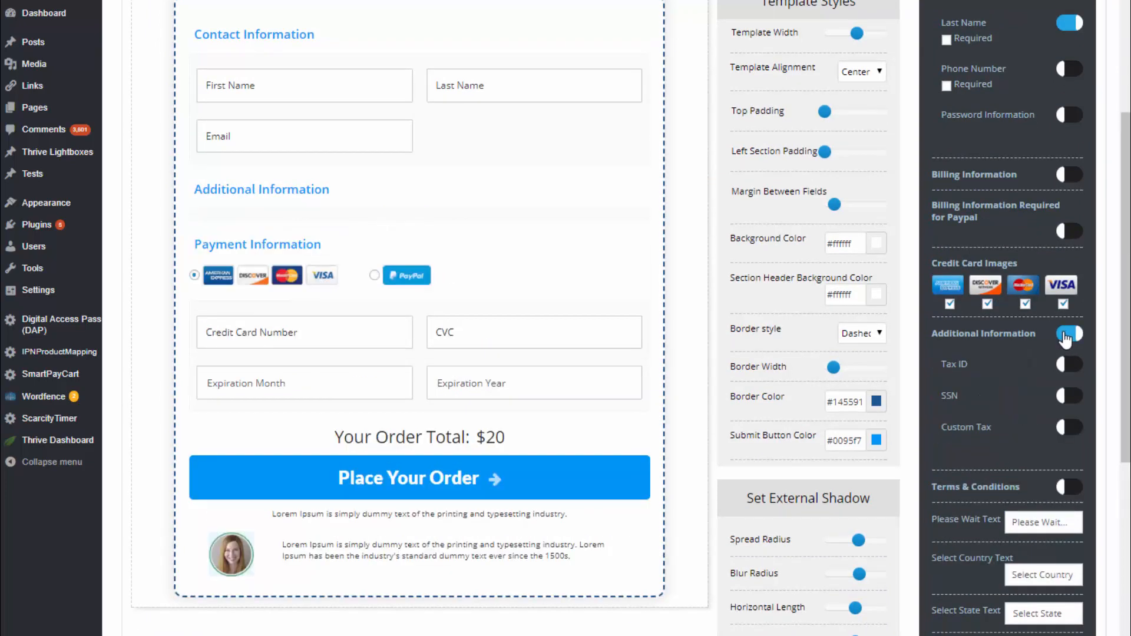
click(1066, 367)
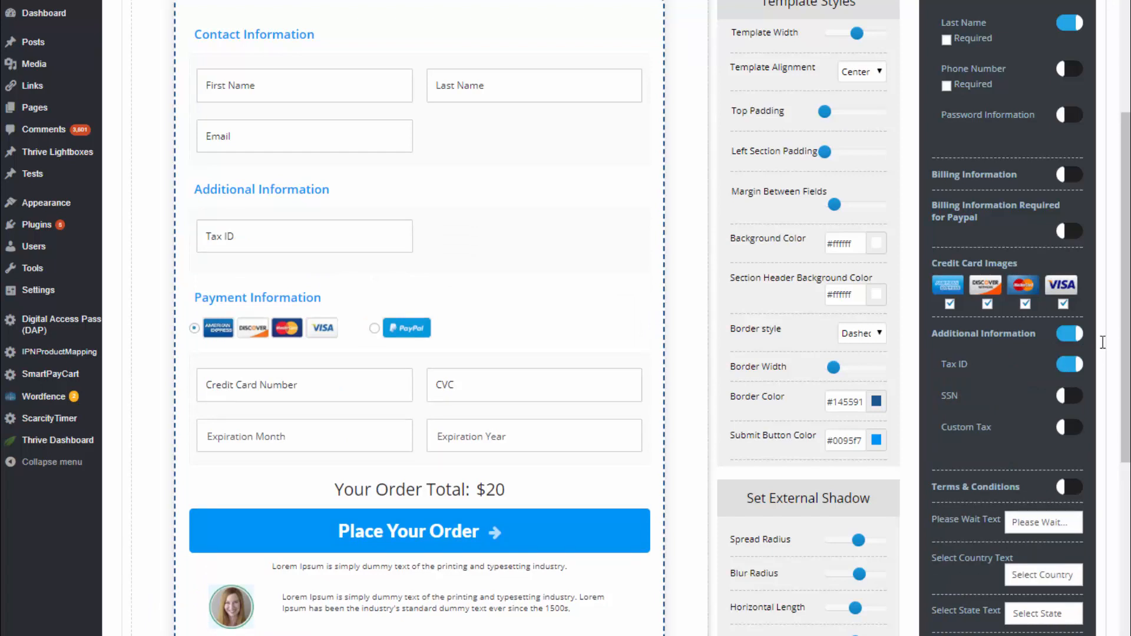
click(1076, 336)
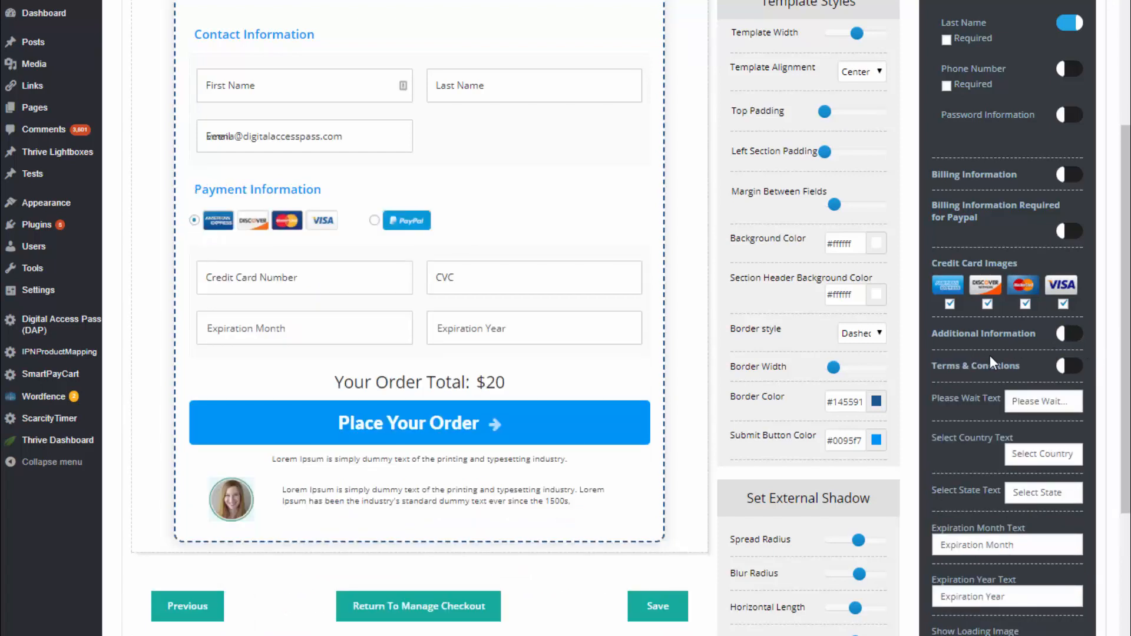
- Try the Terms & Conditions section, open its description and agreement texts in the inline editor, and switch the section back off
scroll(1007, 370, down, 1)
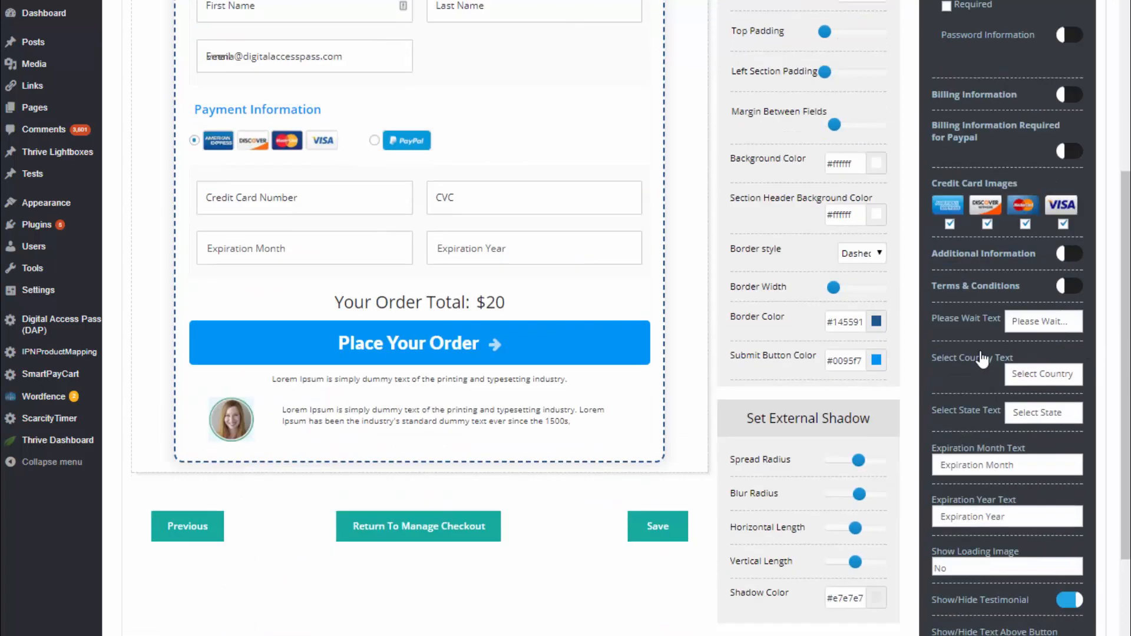
click(1067, 288)
click(305, 334)
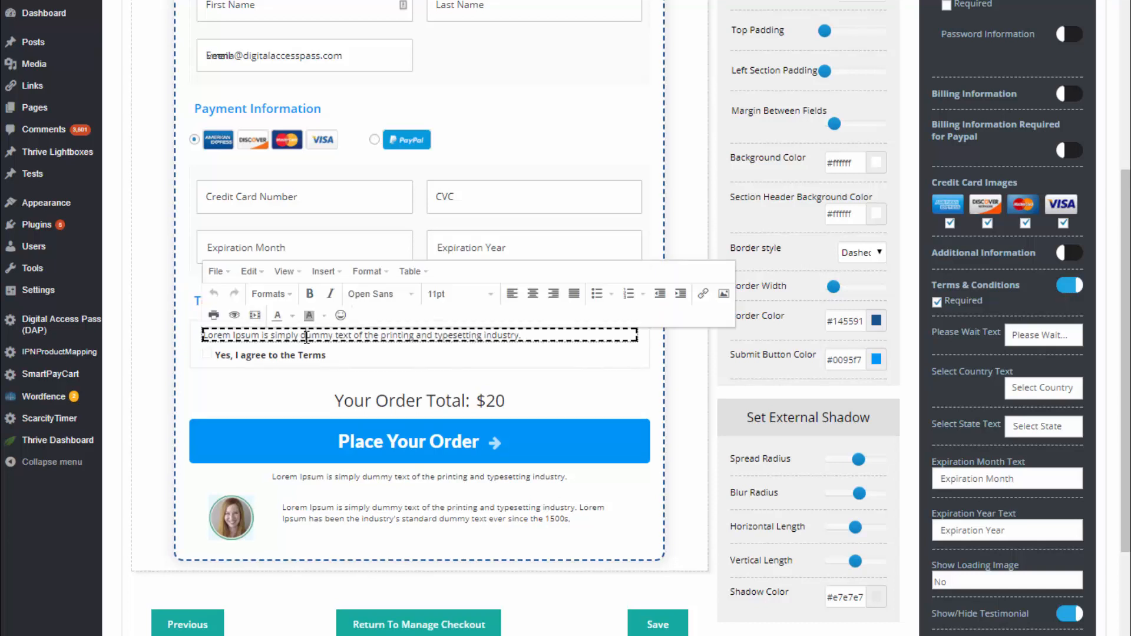
click(298, 353)
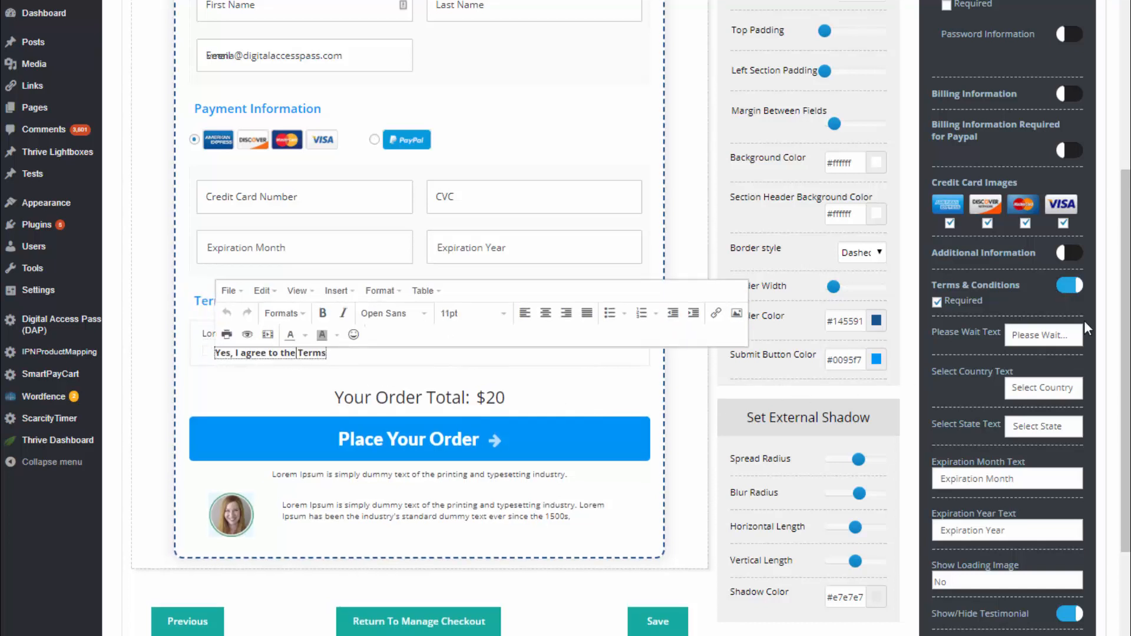
click(1073, 287)
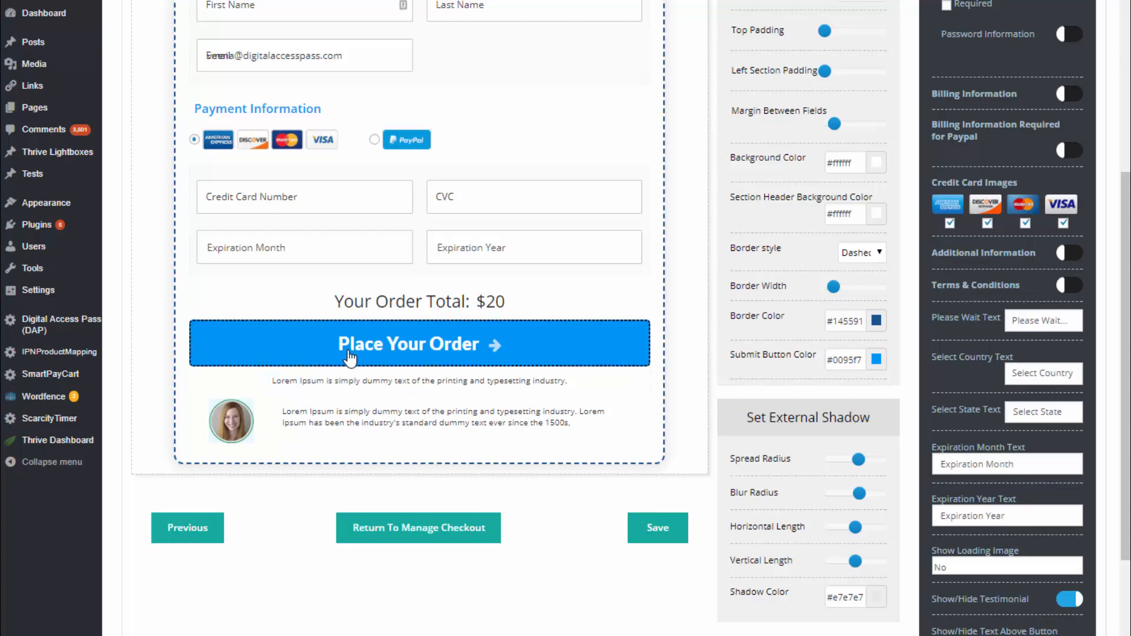
- Set the checkout template's Show Loading Image option to Yes
scroll(1037, 495, down, 2)
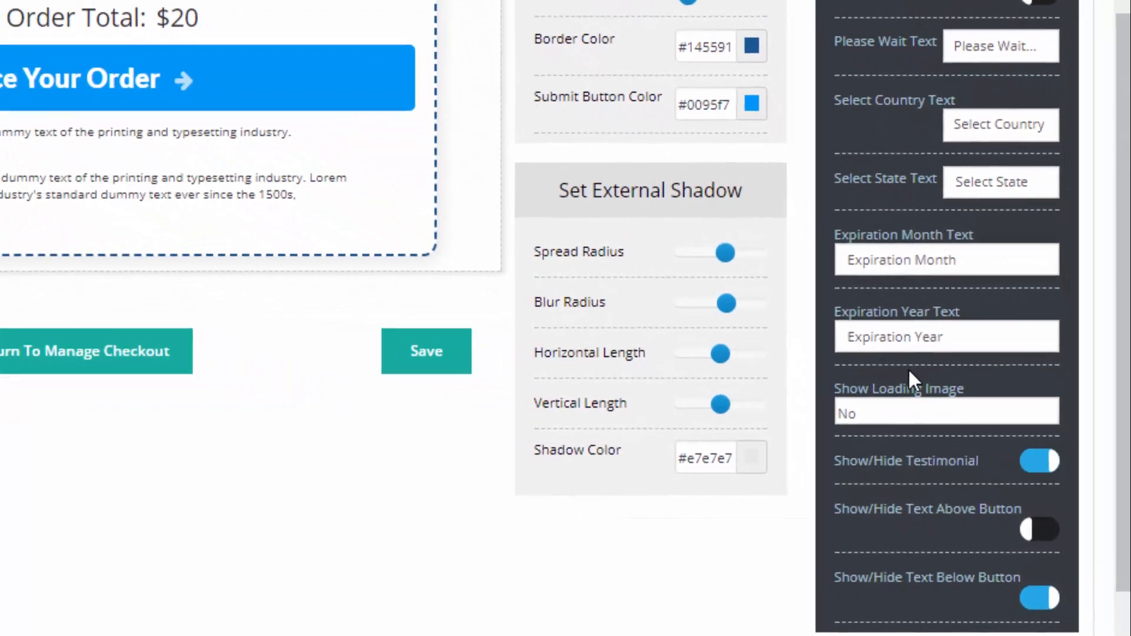
click(904, 420)
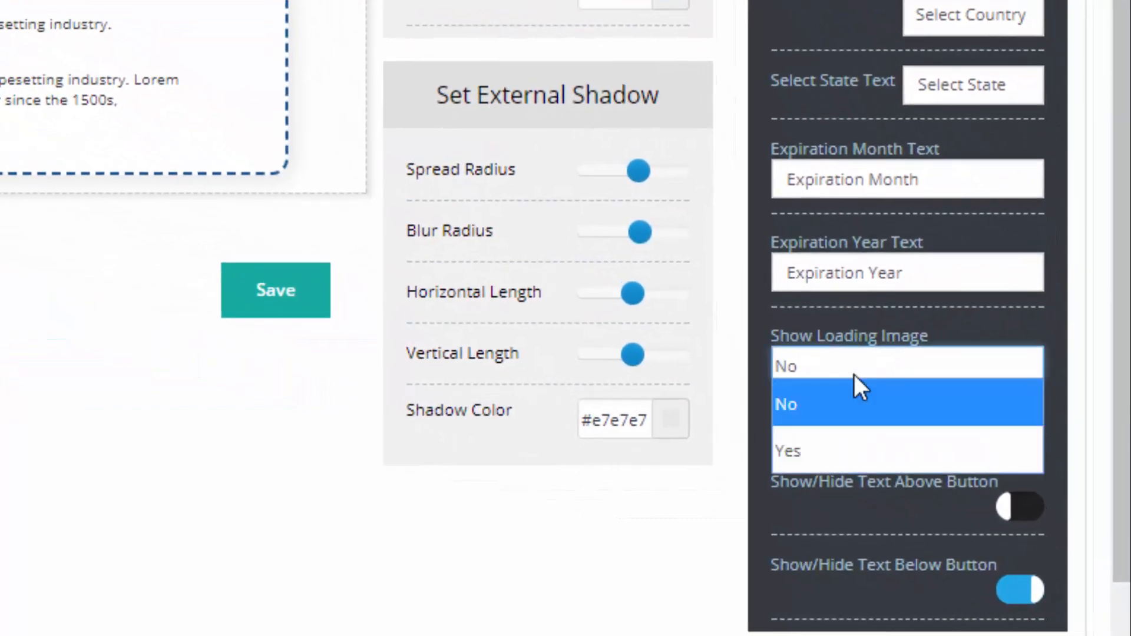
click(848, 452)
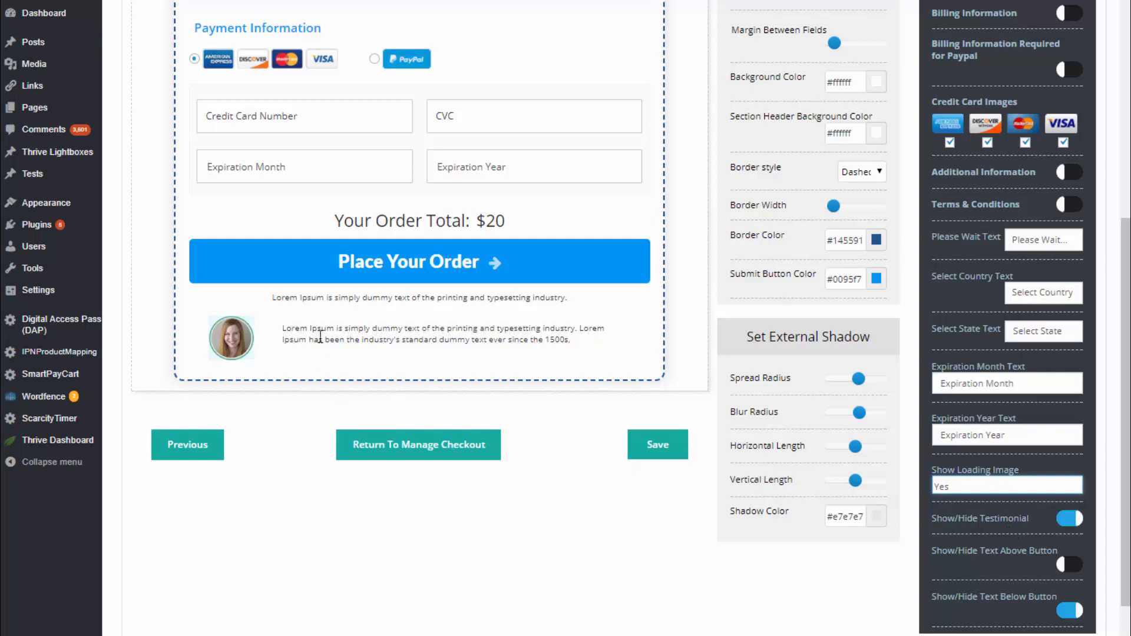
- Open the text below the Place Your Order button in the inline editor, leave it as it is, and save the checkout template
click(301, 296)
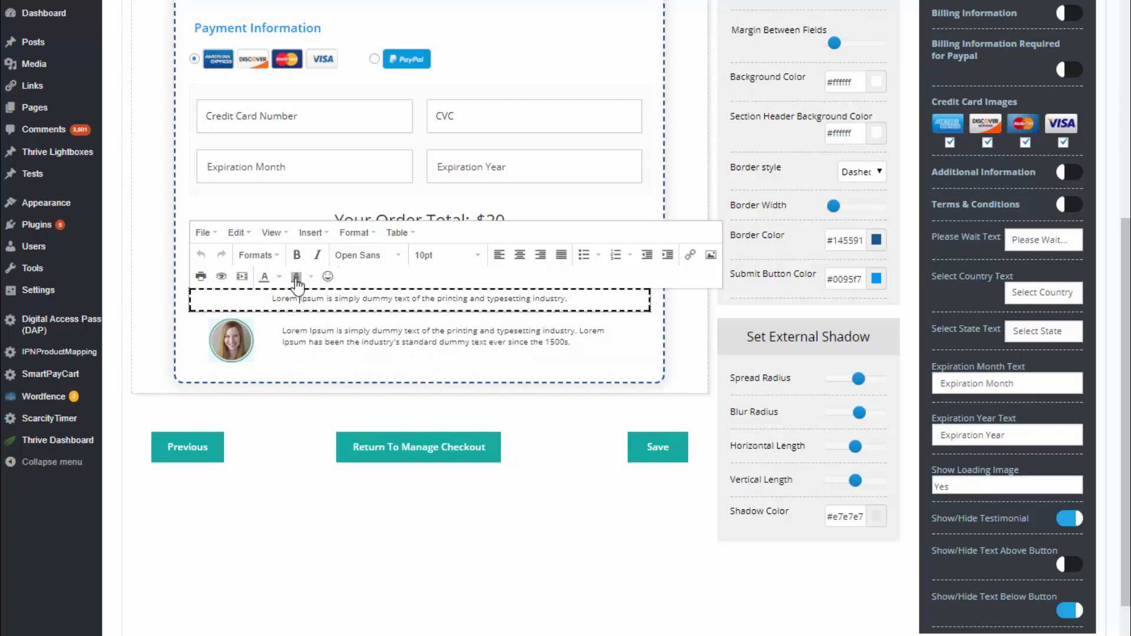
click(724, 607)
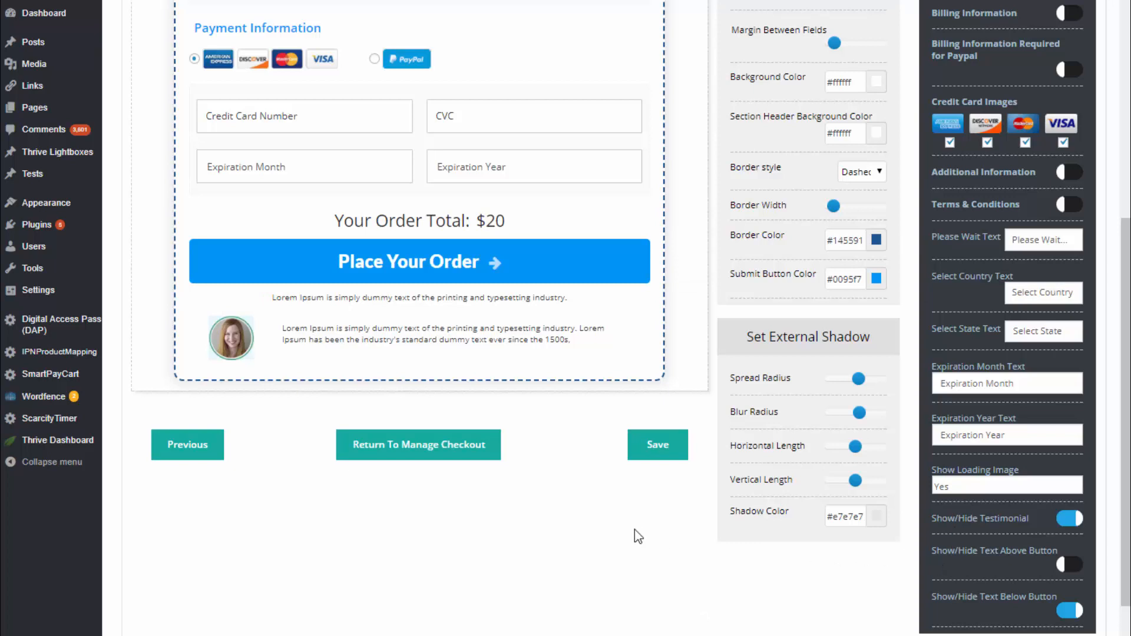
scroll(677, 534, up, 3)
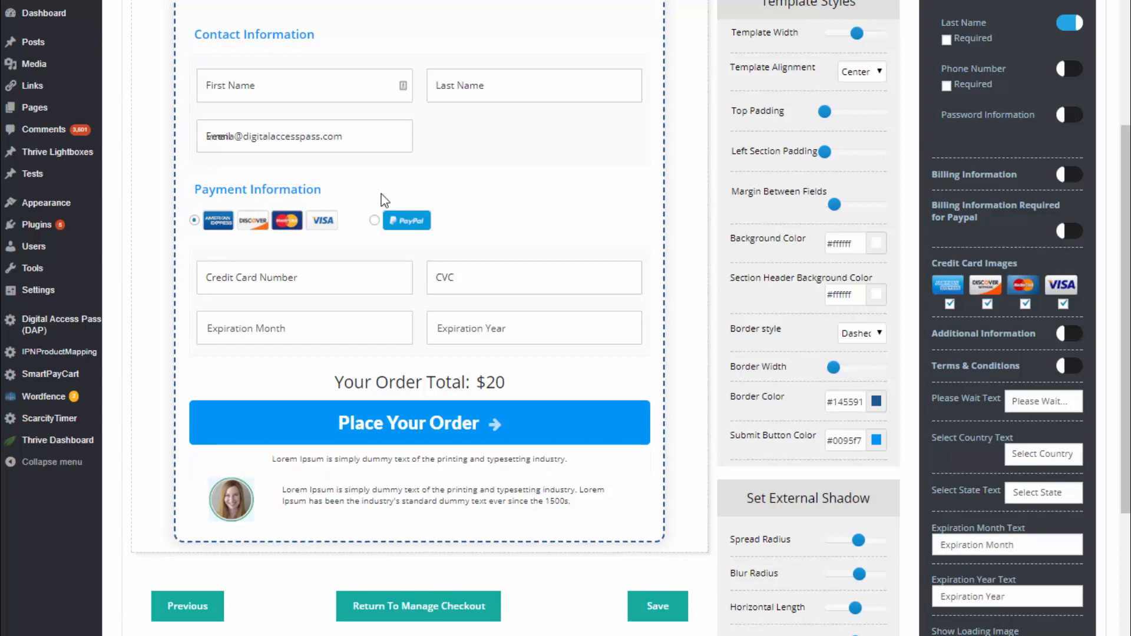
click(666, 619)
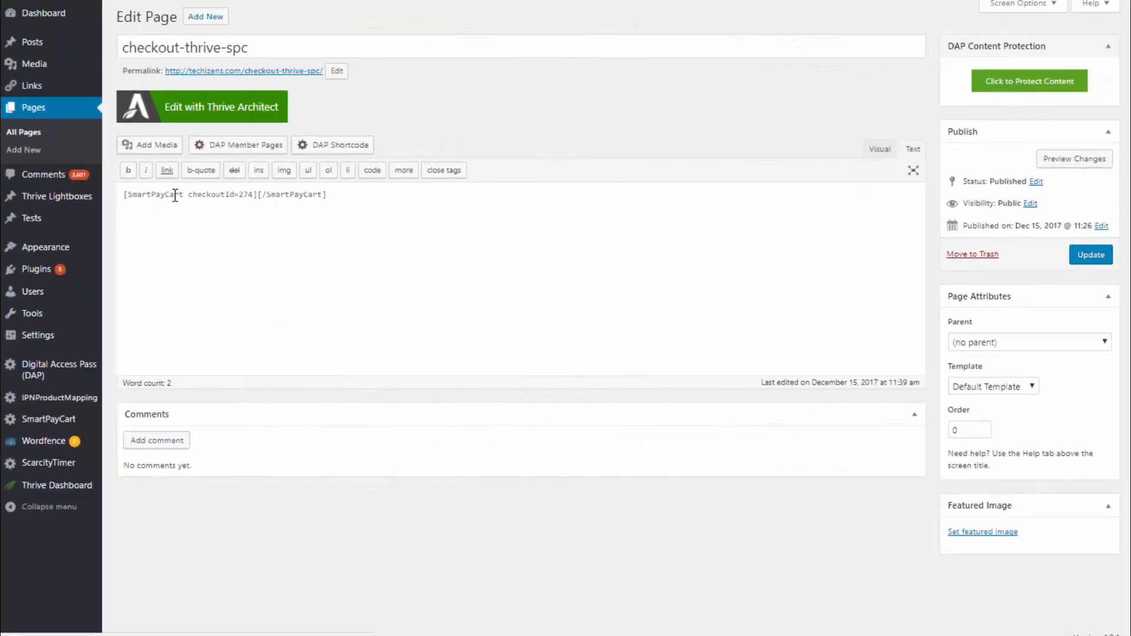
- Copy the SmartPayCart shortcode from the checkout-thrive-spc page, delete it from the page content, and update the page
drag(328, 195, 123, 195)
key(ctrl+c)
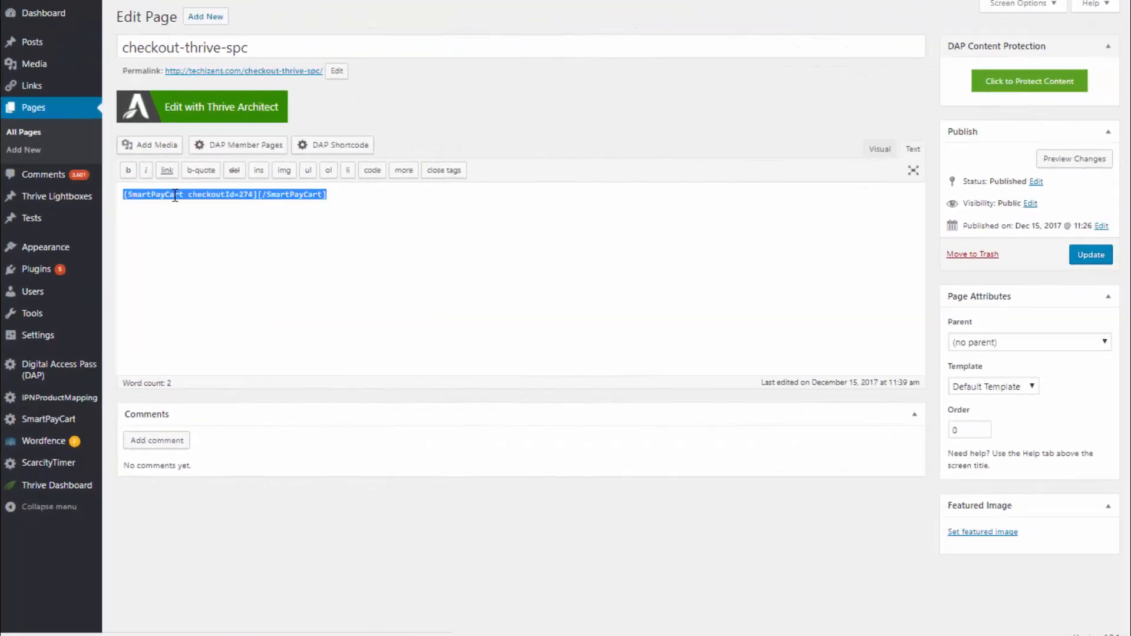
key(BackSpace)
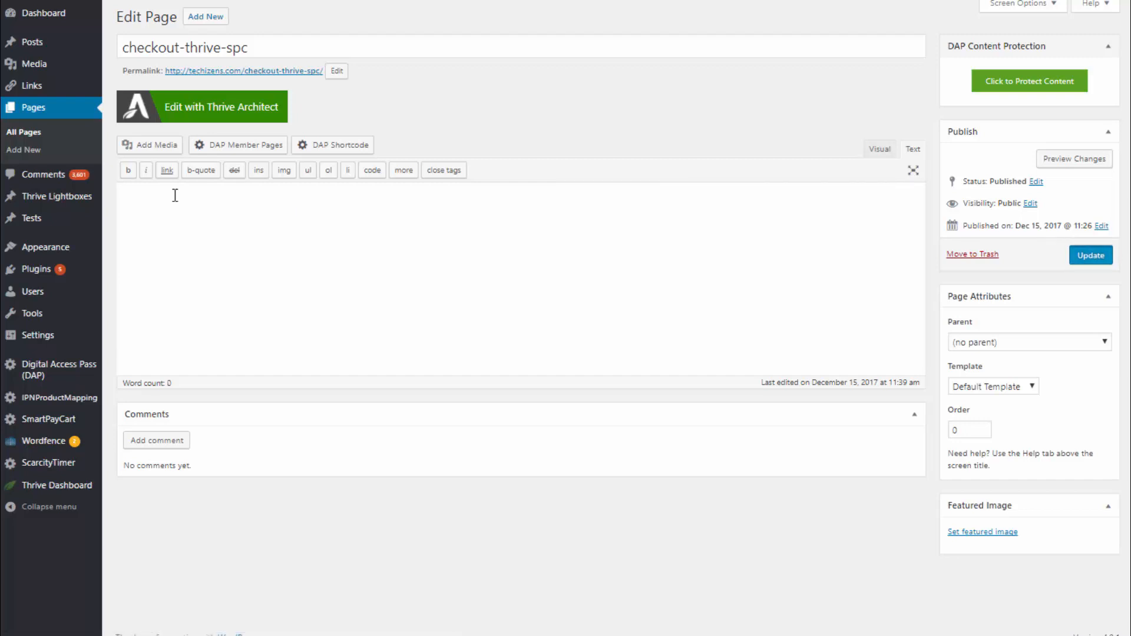
click(1090, 255)
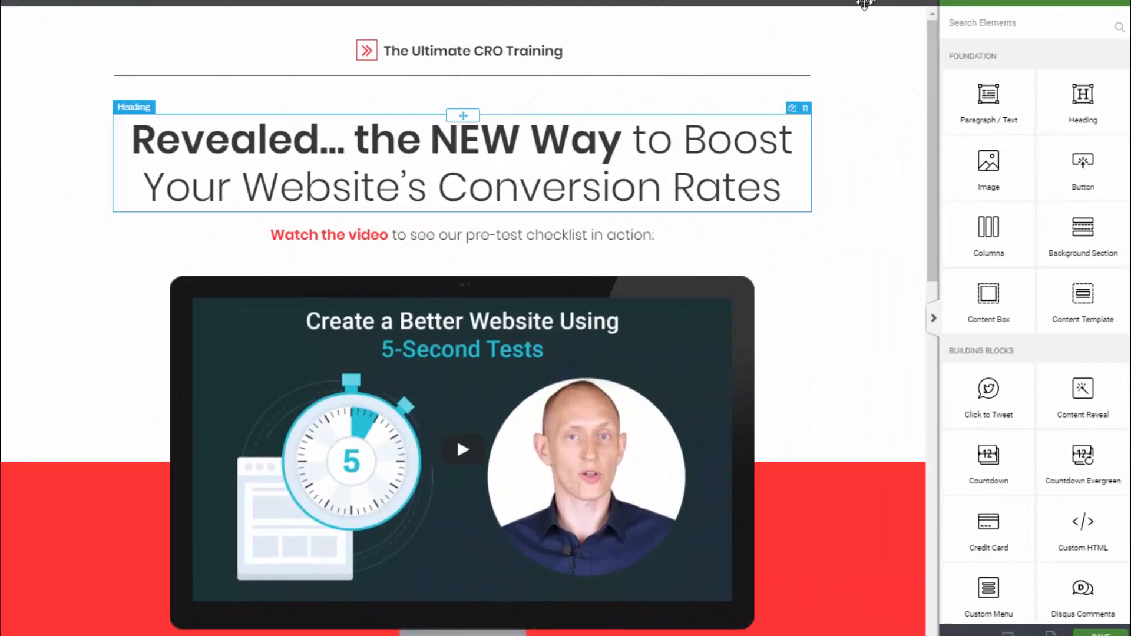
- Add a text element below the main headline and replace its placeholder with the shortcode [SmartPayCart checkoutId=274][/SmartPayCart]
drag(1002, 96, 529, 226)
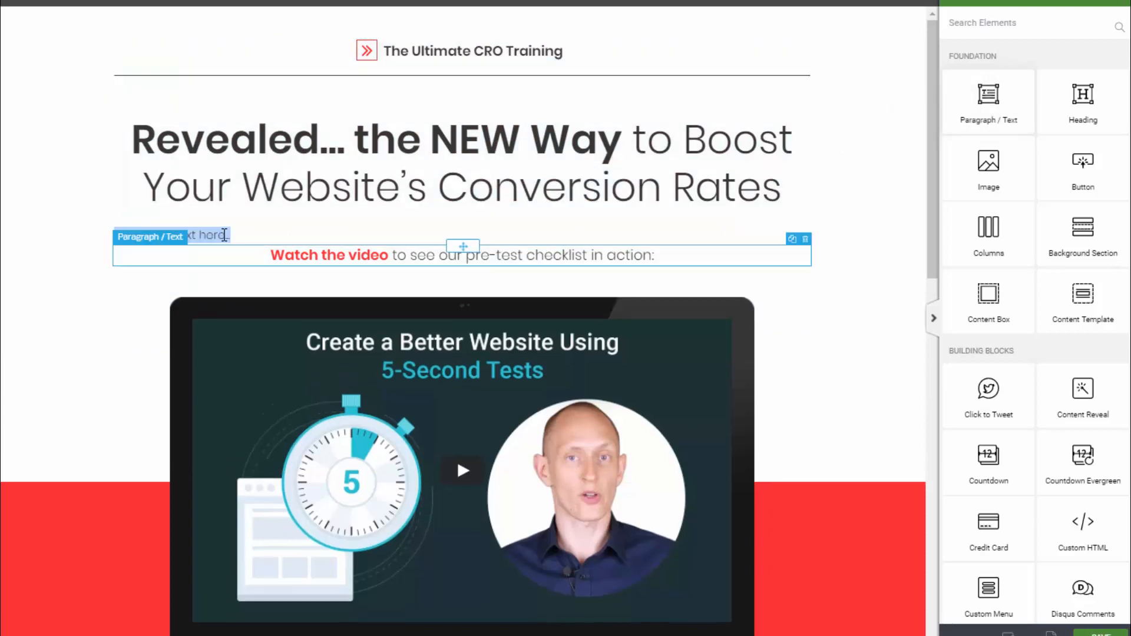
click(224, 235)
triple_click(225, 235)
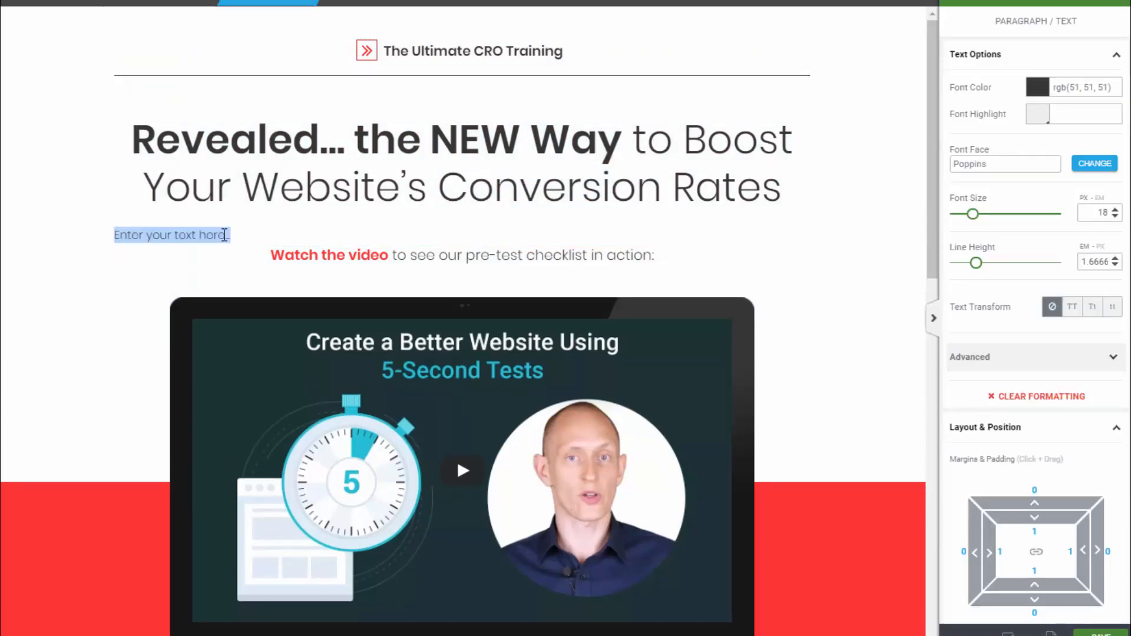
key(ctrl+v)
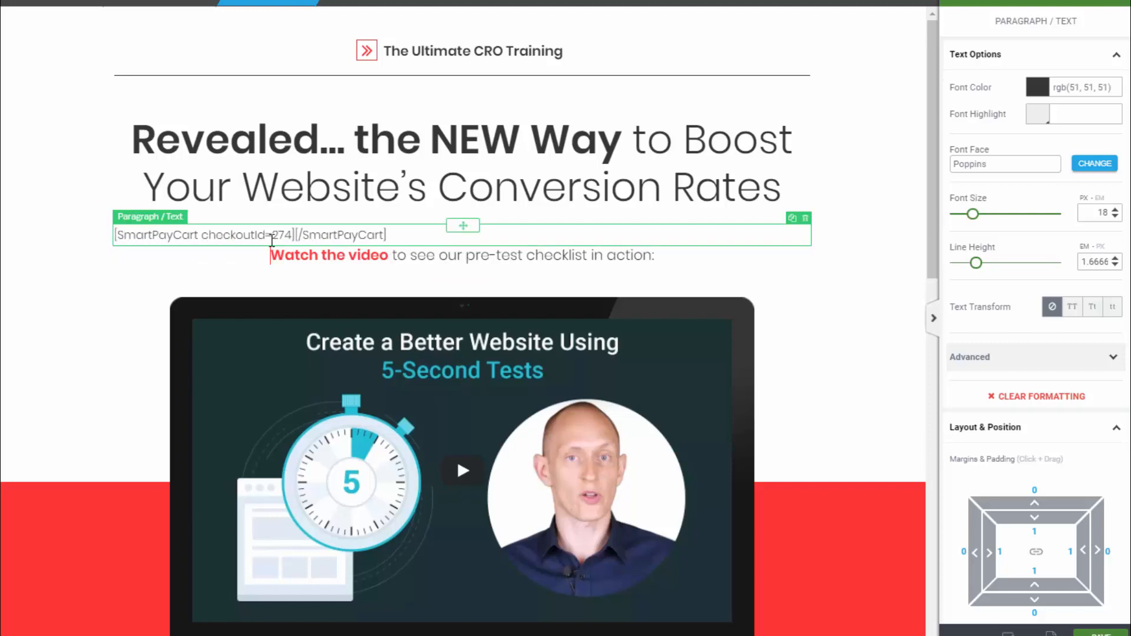
click(293, 235)
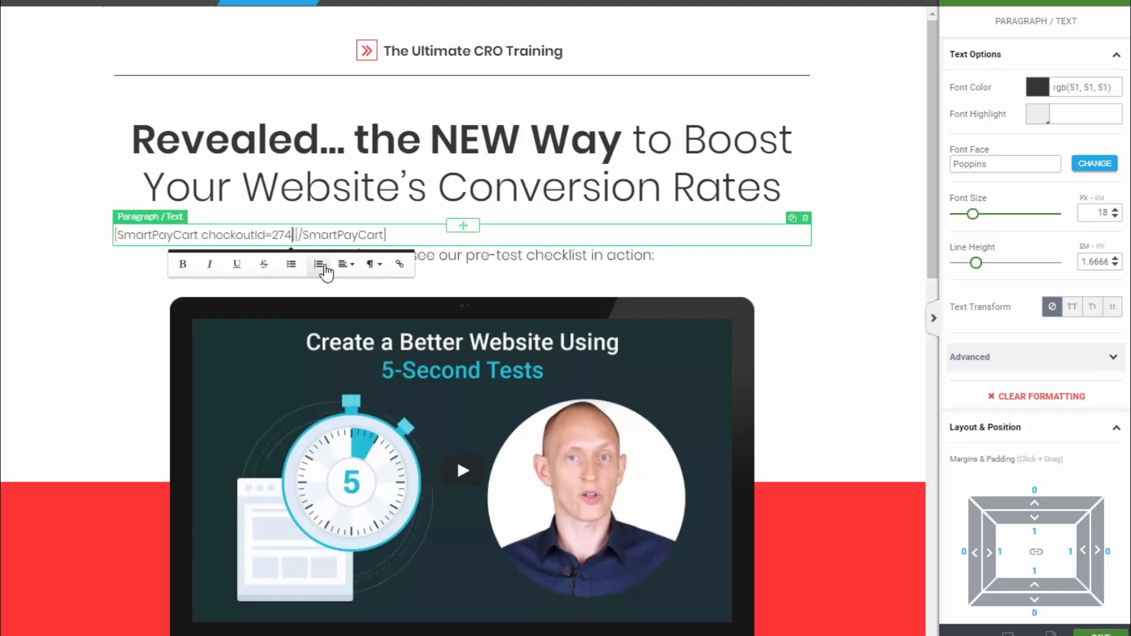
click(346, 266)
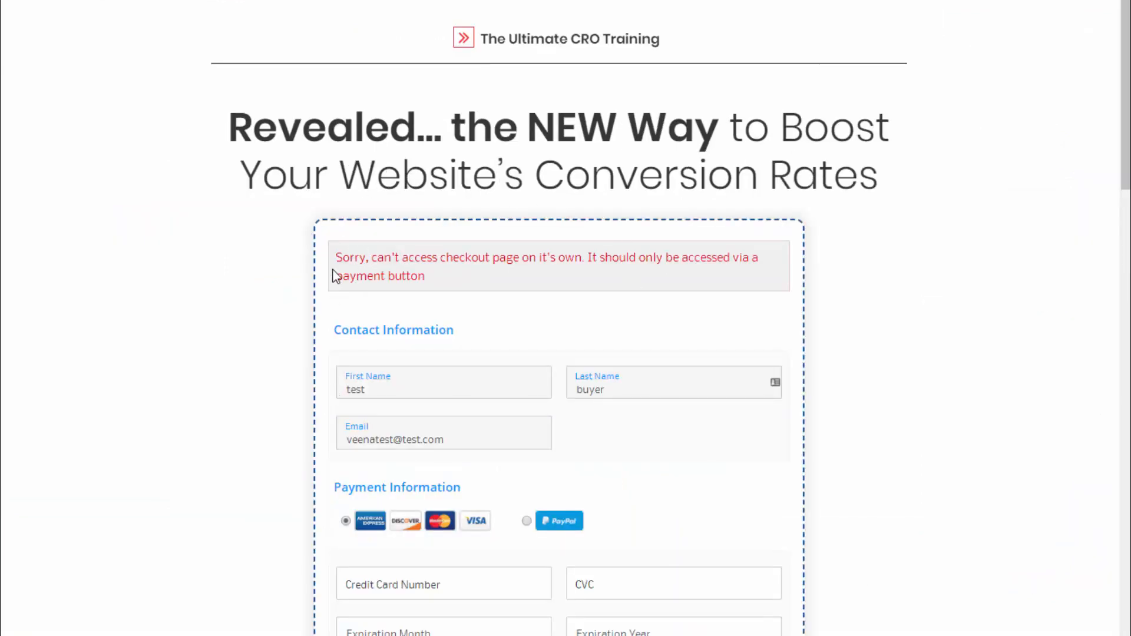
- Examine the published checkout page, from the embedded checkout form to the video, order section and testimonials
scroll(449, 239, down, 2)
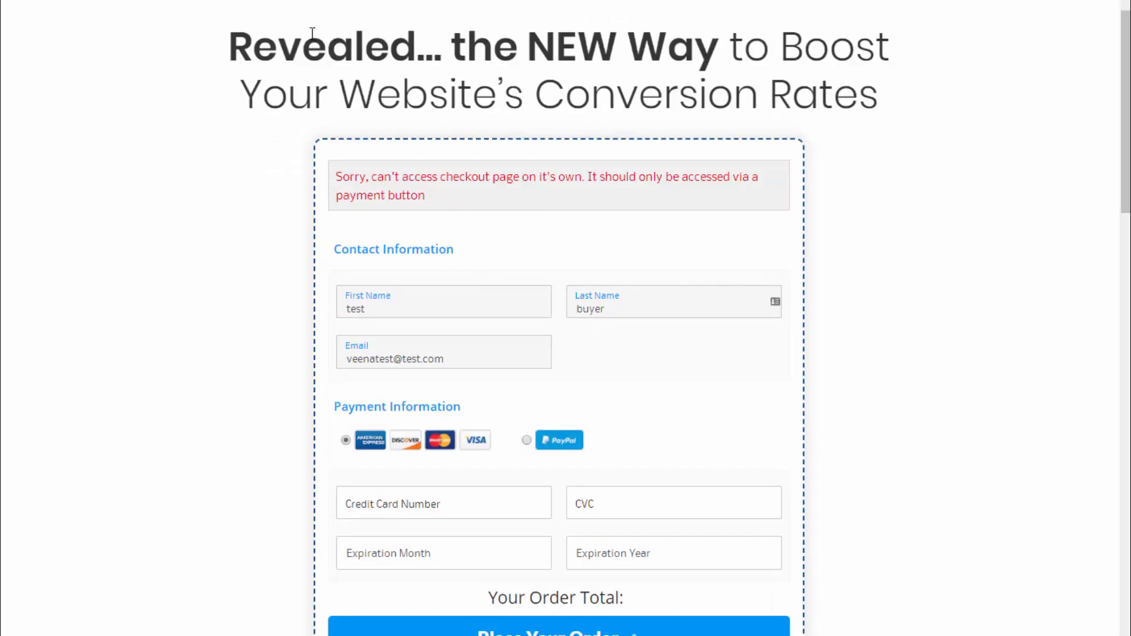
scroll(263, 273, down, 5)
scroll(288, 316, down, 3)
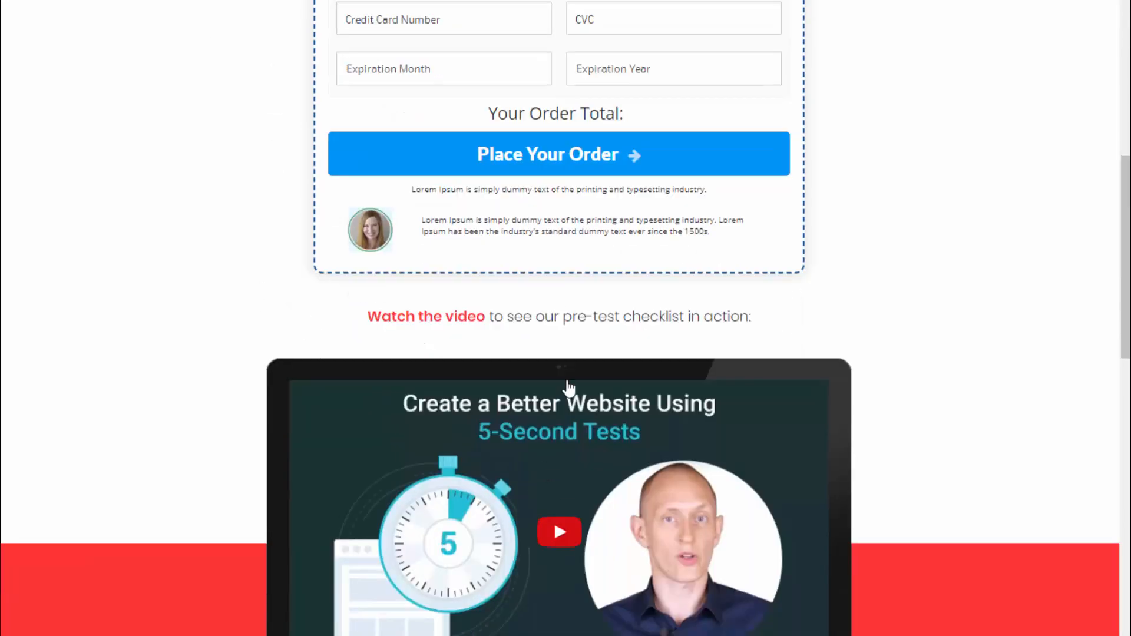
scroll(389, 306, up, 10)
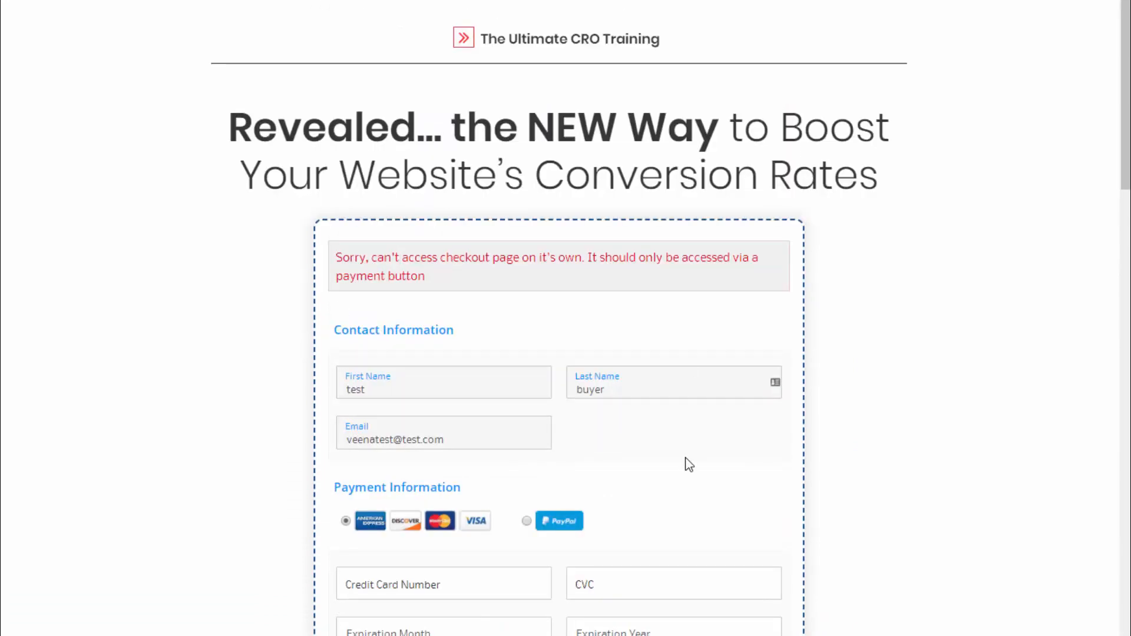
scroll(684, 462, down, 15)
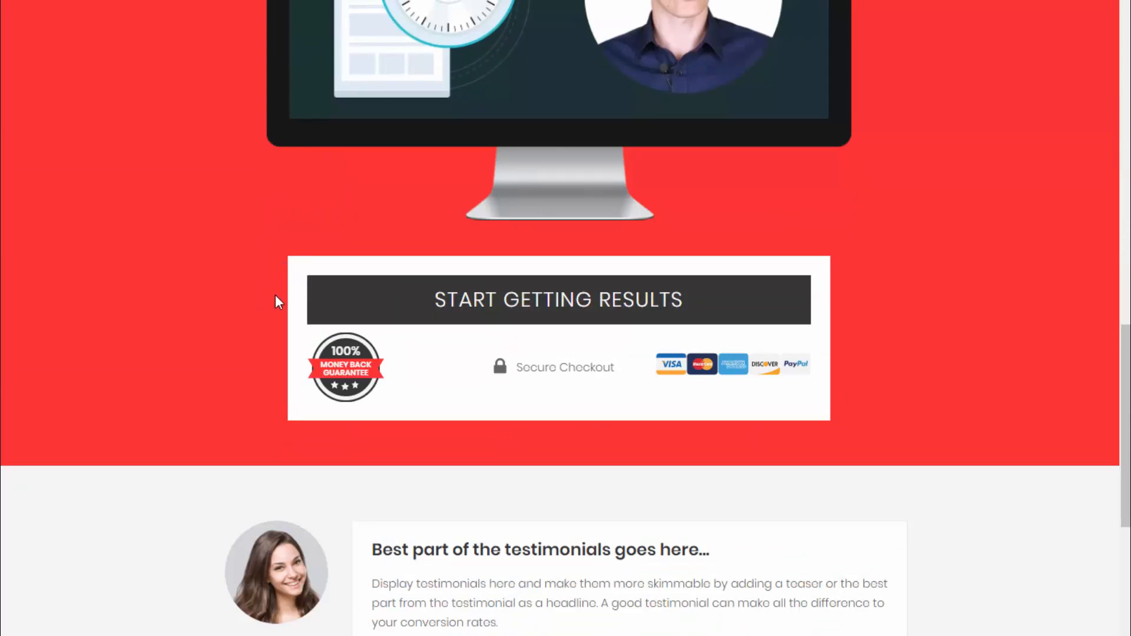
scroll(290, 318, up, 5)
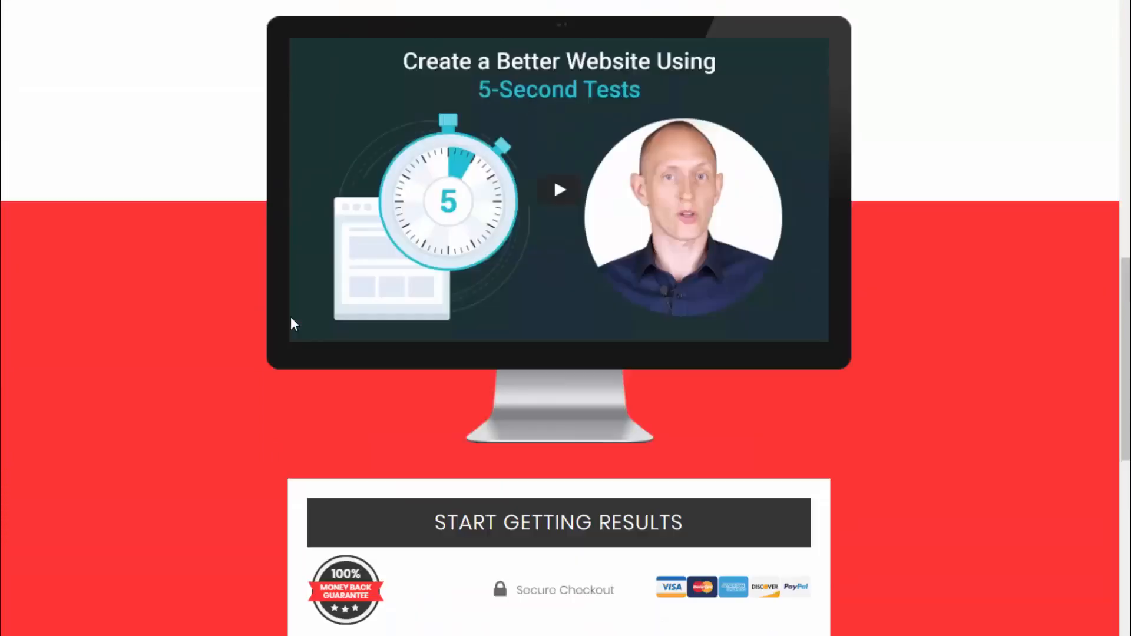
scroll(304, 330, up, 10)
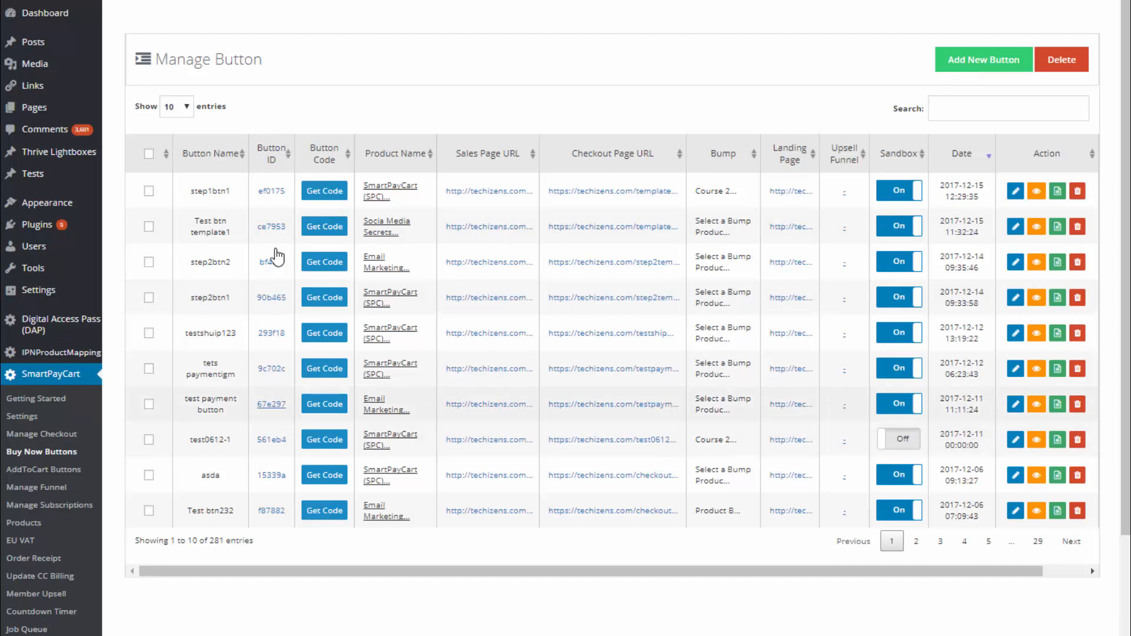
- Show the payment button codes for step1btn1 and select its bare link
click(330, 198)
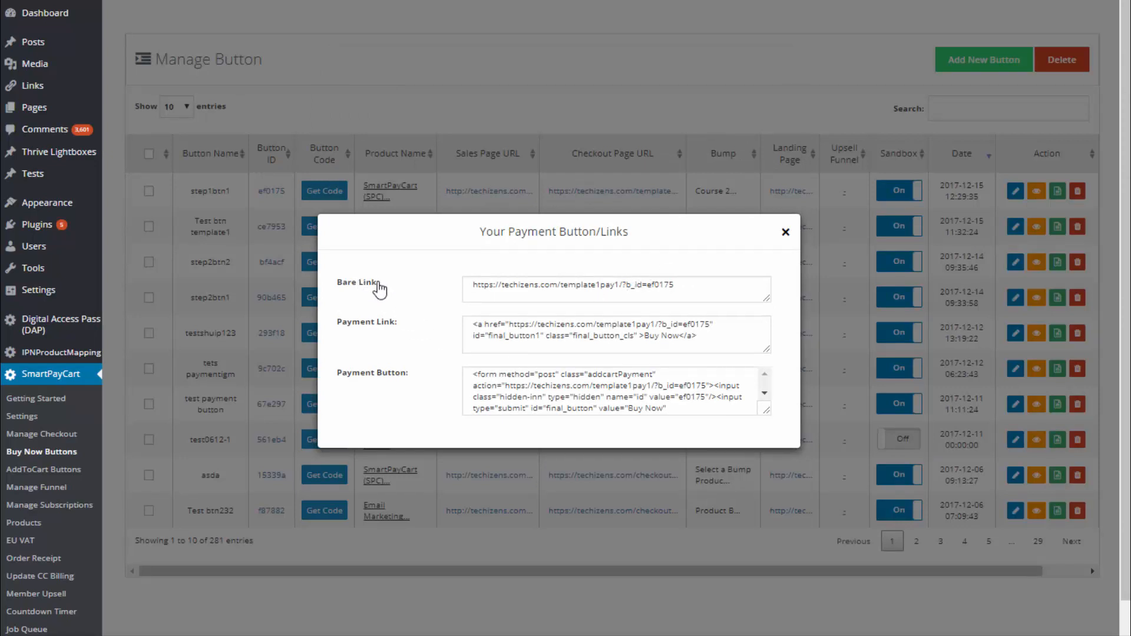
drag(714, 288, 444, 294)
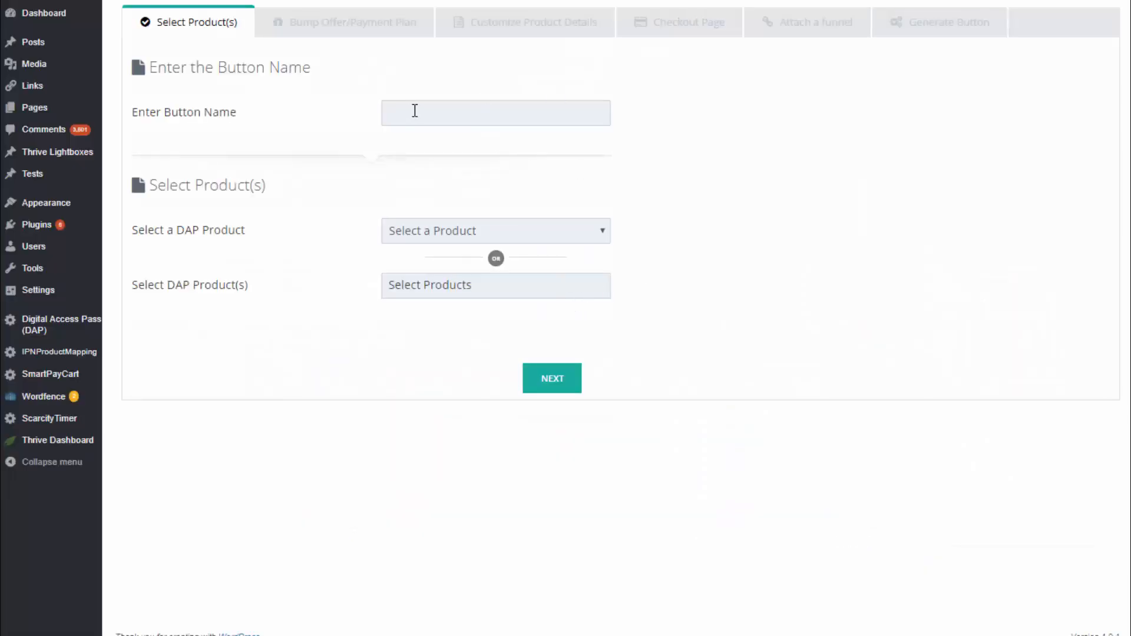
- Name the new payment button spc-test, assign the DAP product SmartPayCart (SPC), and continue to the bump offer settings
click(416, 111)
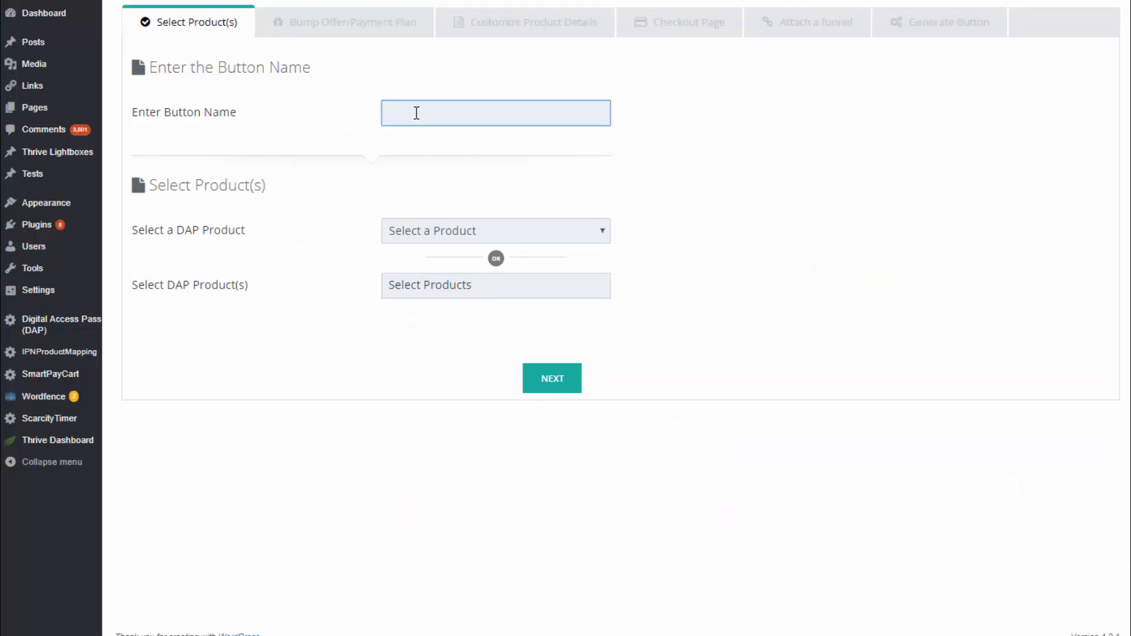
text(b)
text(t)
key(BackSpace)
key(BackSpace)
text(spc-test)
click(622, 229)
click(588, 231)
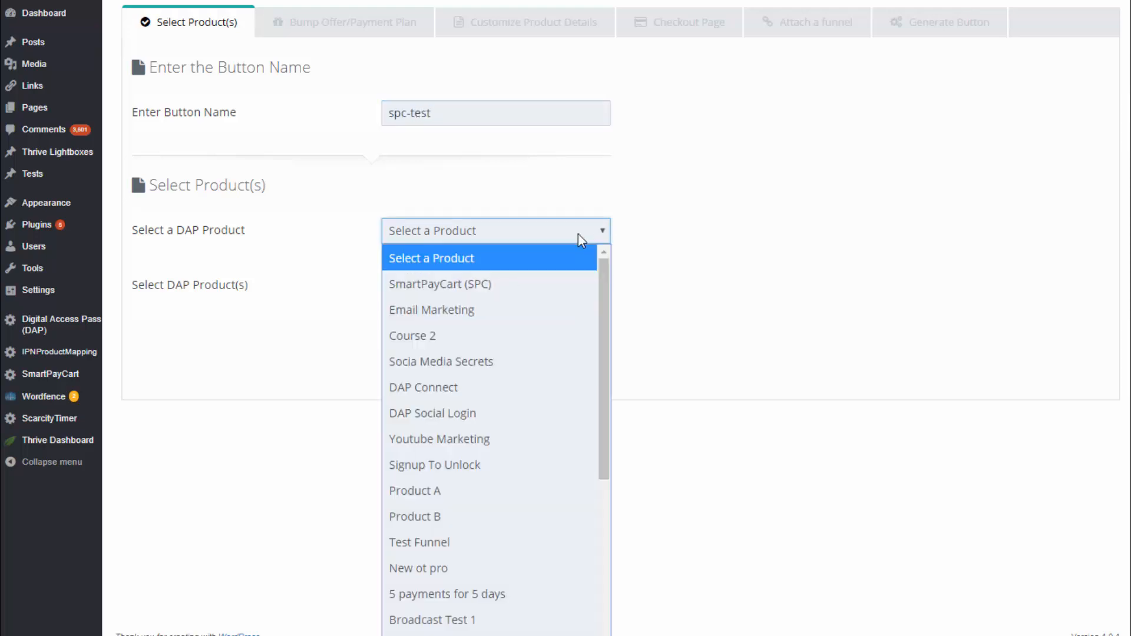
click(498, 282)
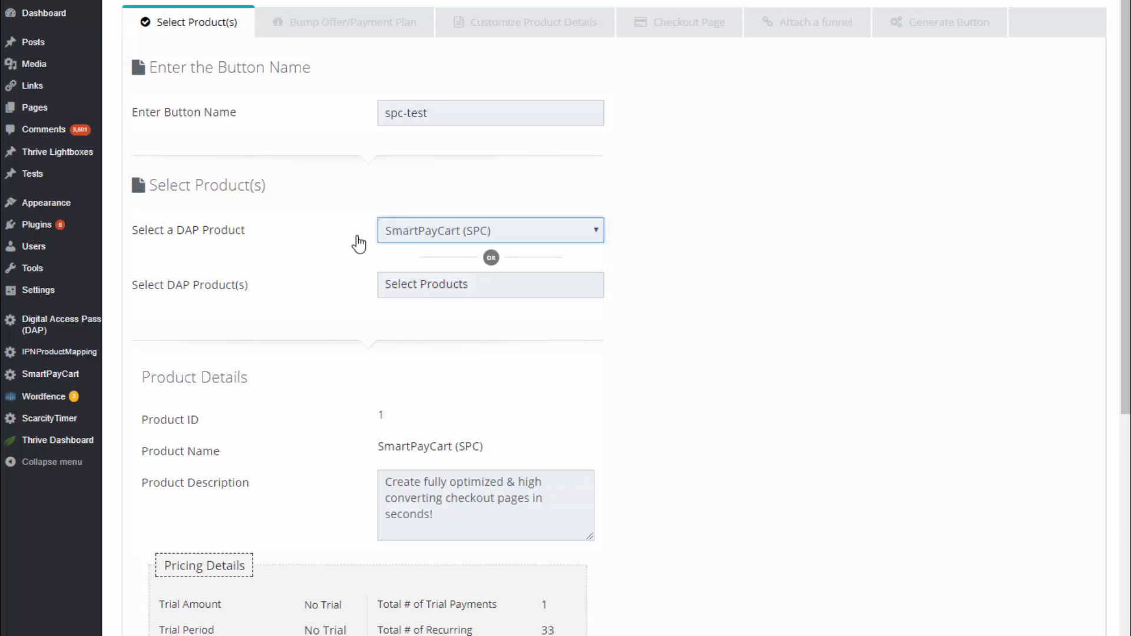
scroll(585, 298, down, 6)
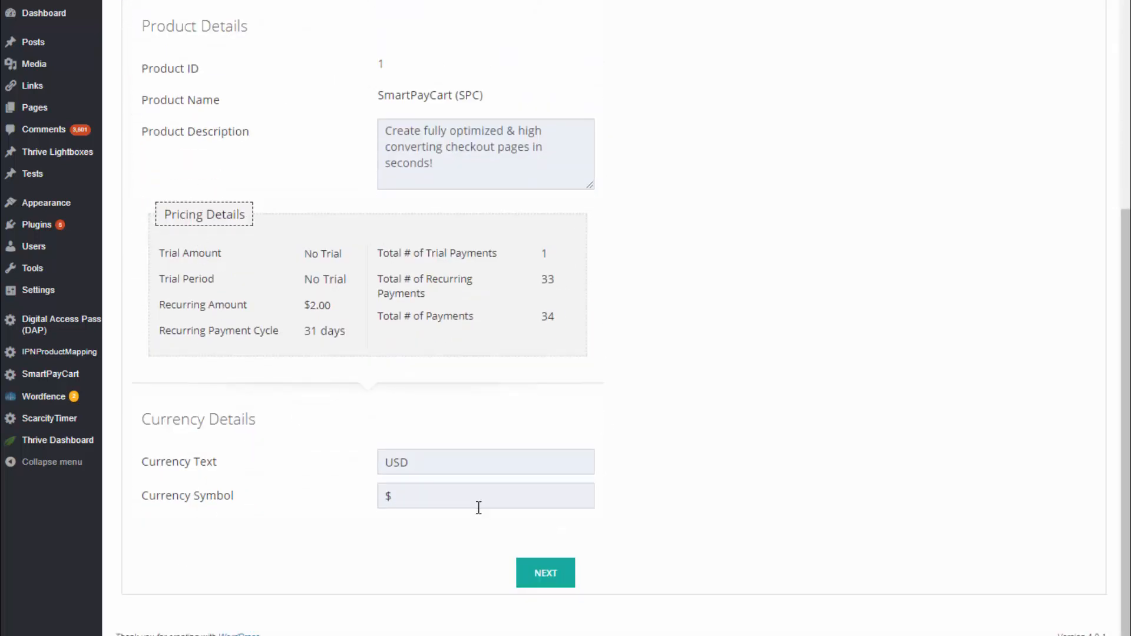
click(560, 580)
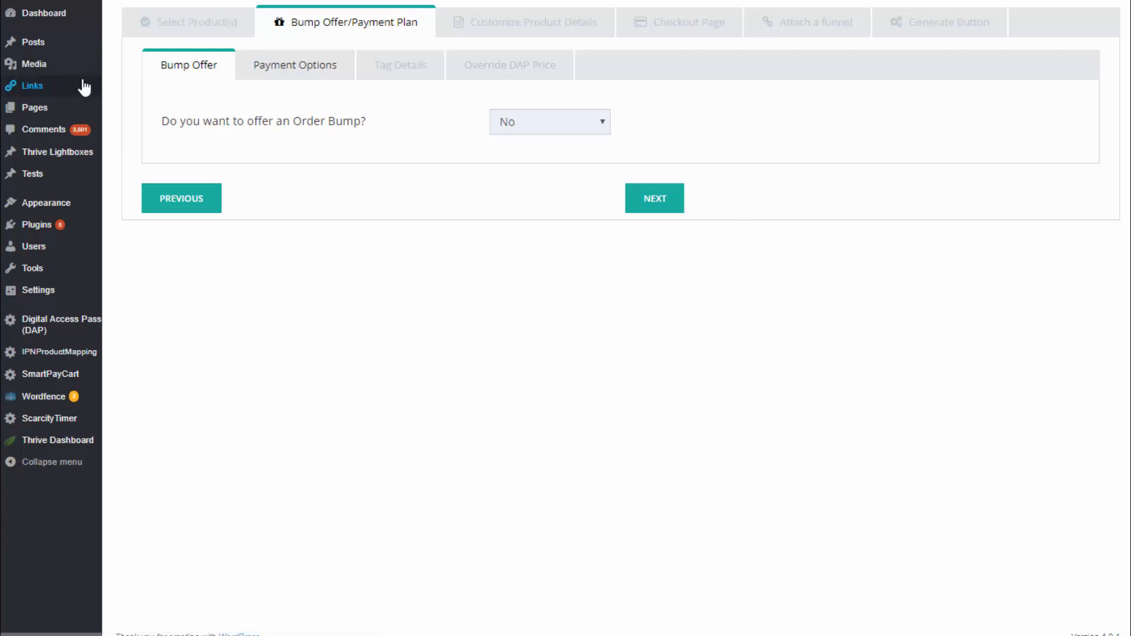
- Enable an order bump, choose Email Marketing as the bump product, and look over the bump offer template
click(574, 131)
click(536, 176)
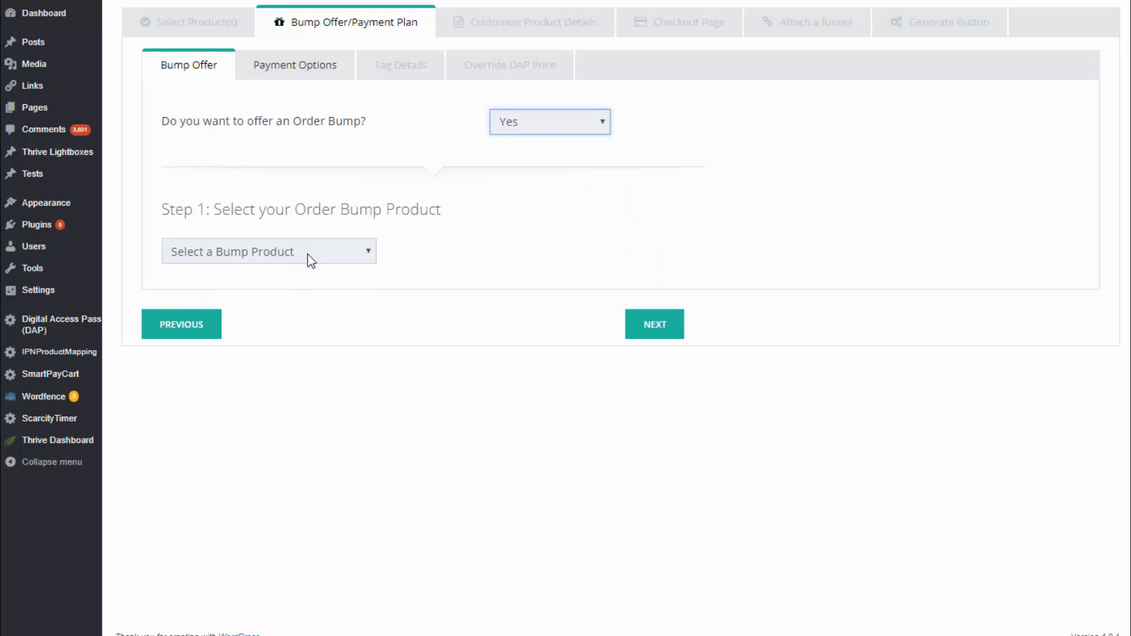
click(307, 254)
click(582, 350)
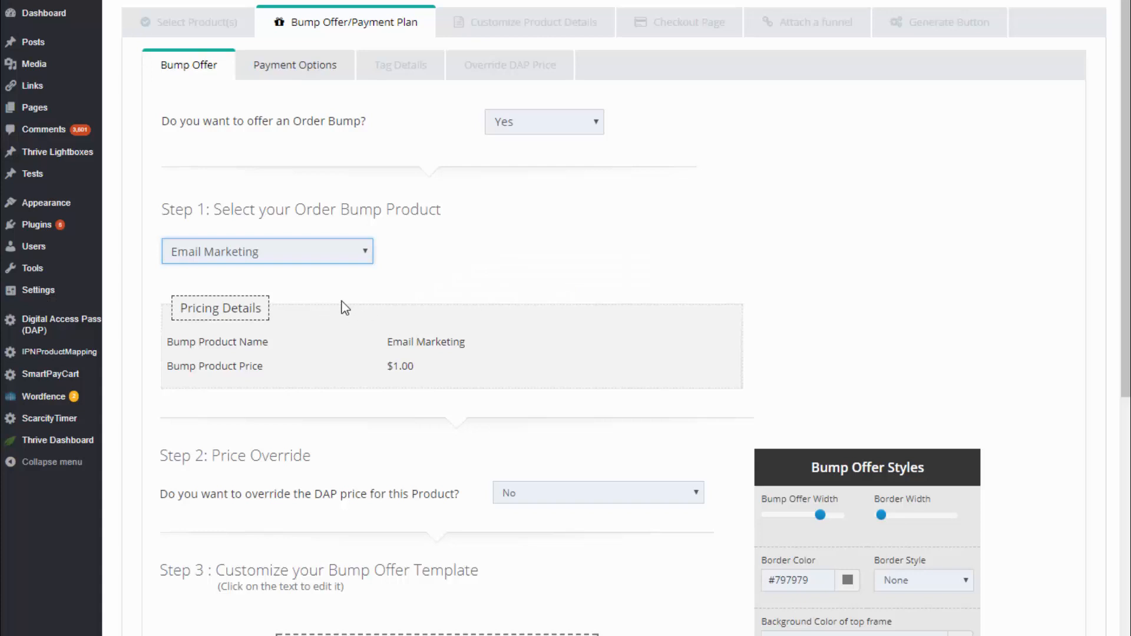
scroll(441, 316, down, 5)
scroll(426, 310, up, 5)
- Turn on different payment options for the checkout page
click(316, 66)
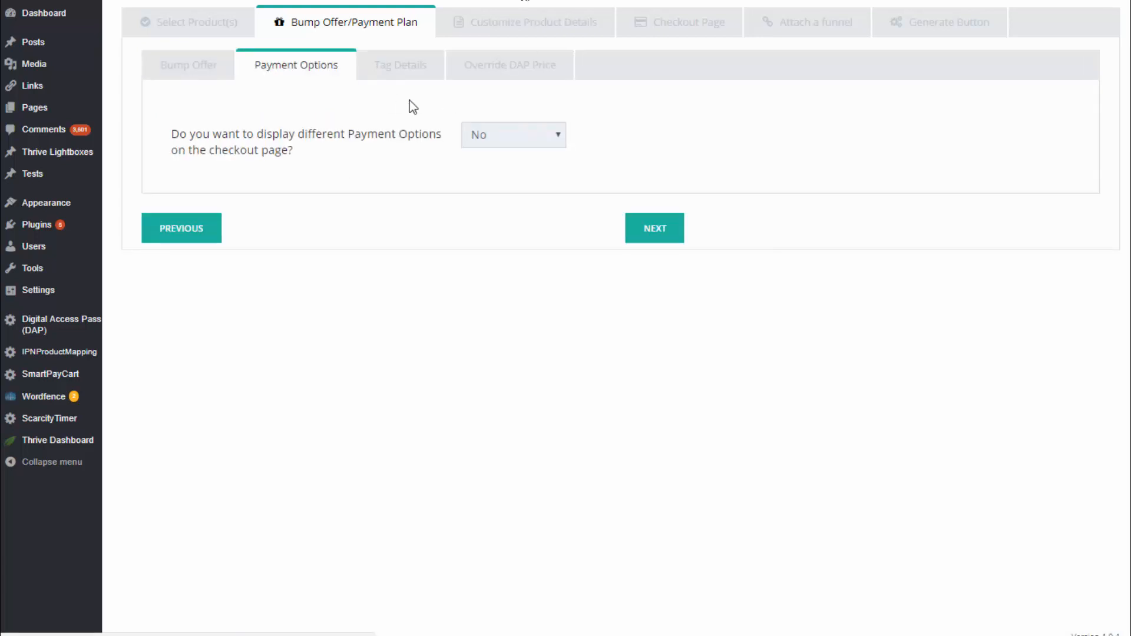
click(504, 135)
click(501, 188)
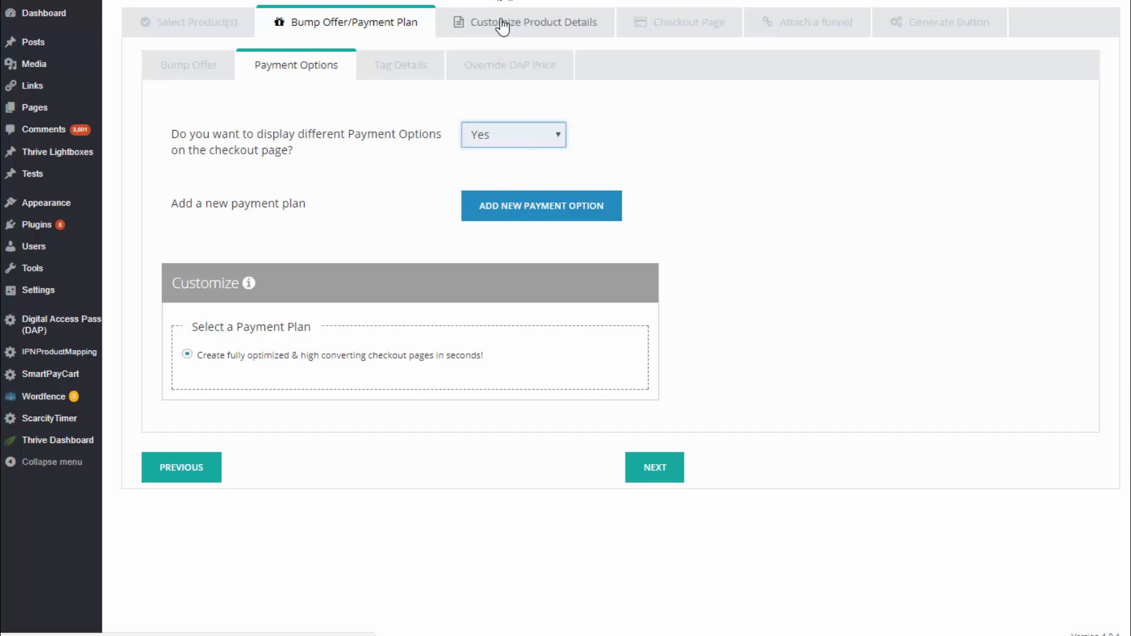
- Open the subscription terms text in the product details, inspect its placeholders, and leave it as it is
click(450, 22)
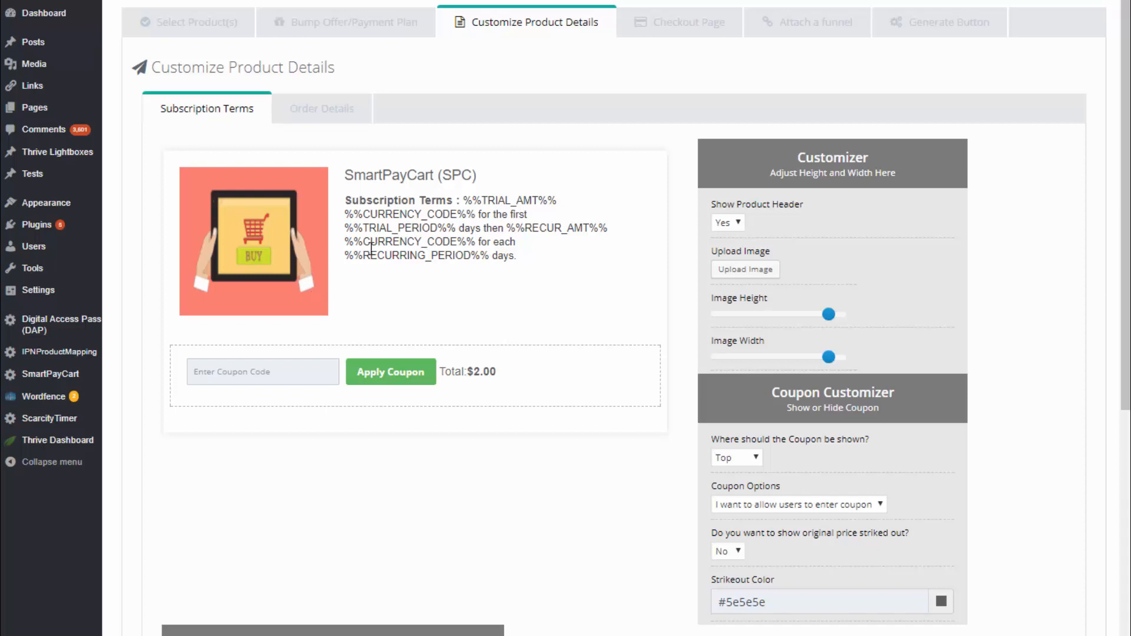
click(404, 209)
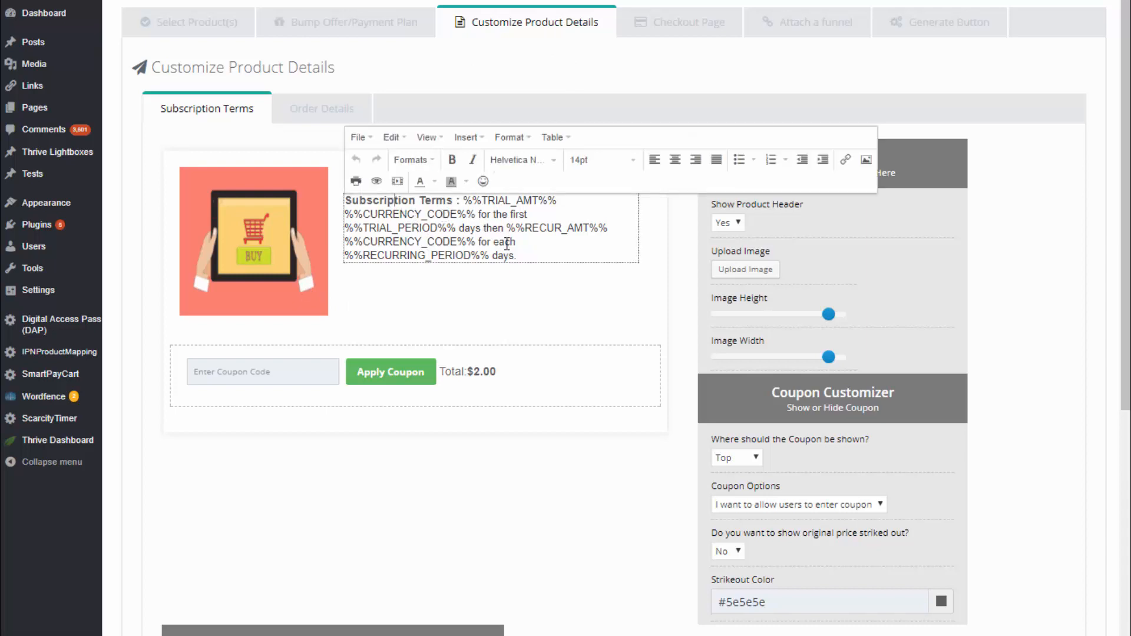
click(531, 255)
shift+click(465, 201)
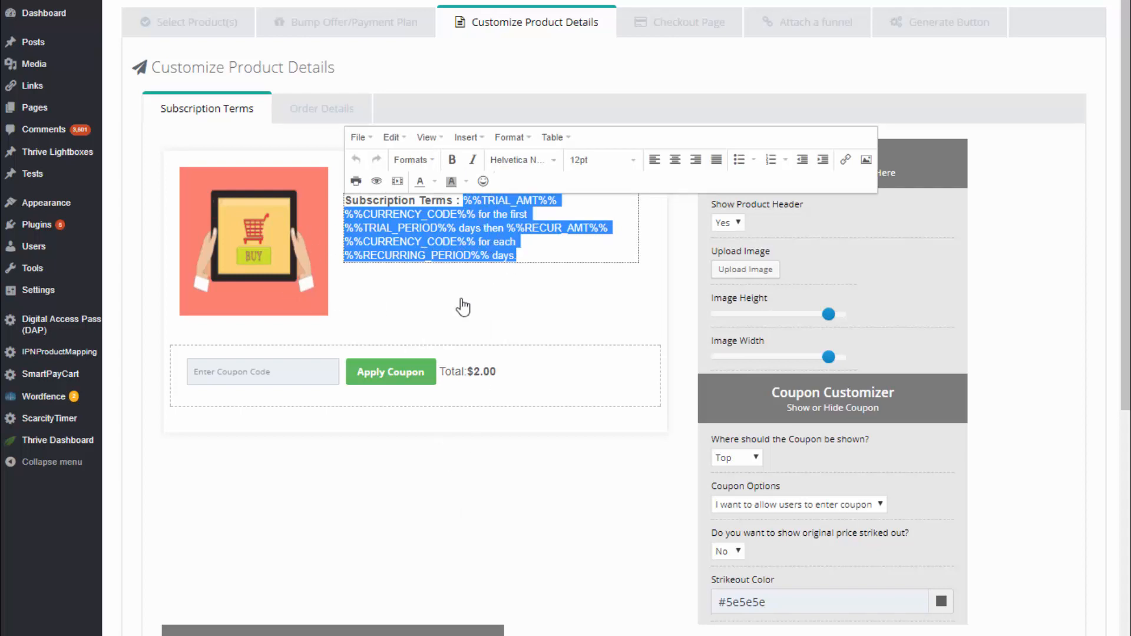
click(440, 457)
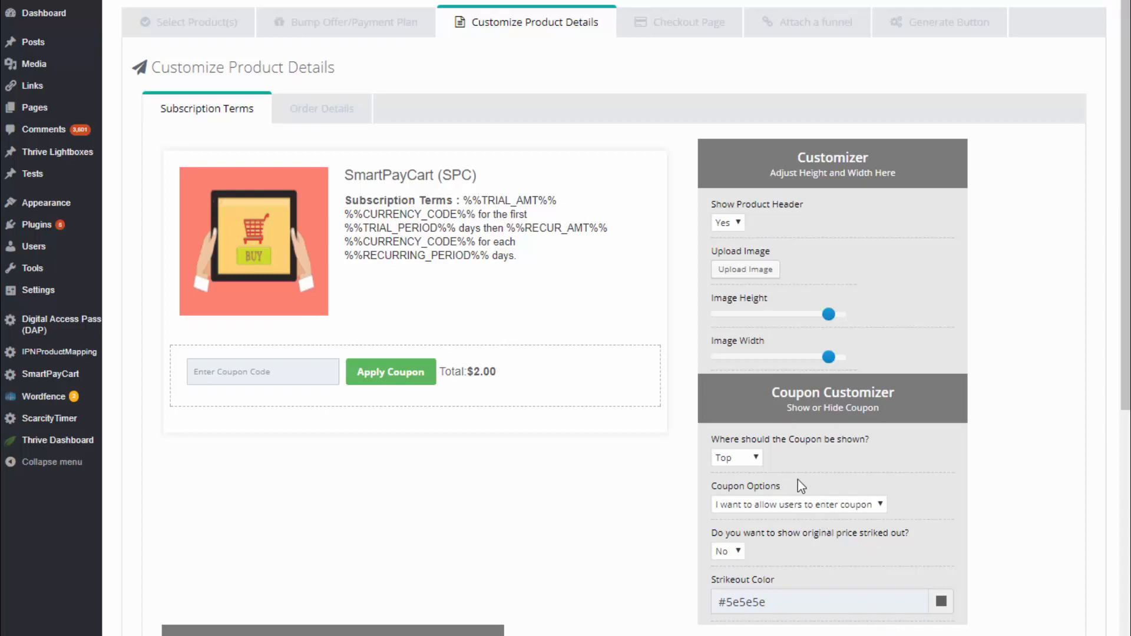
- Set the coupon options to "I don't want to show coupon section" and go on to the checkout page settings
click(776, 509)
click(776, 575)
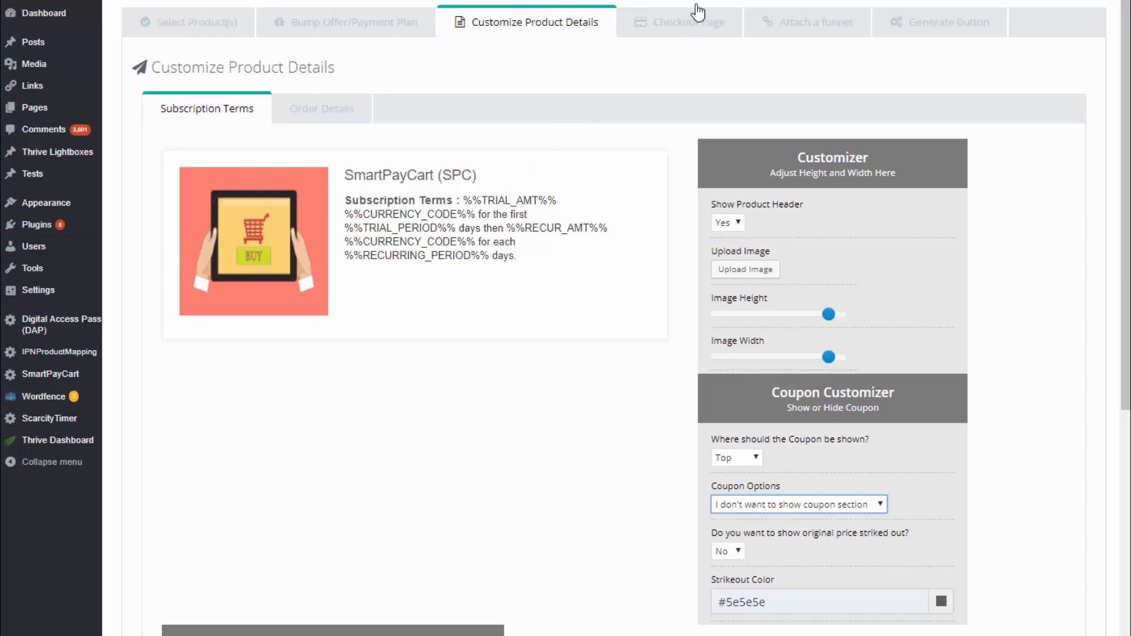
click(690, 25)
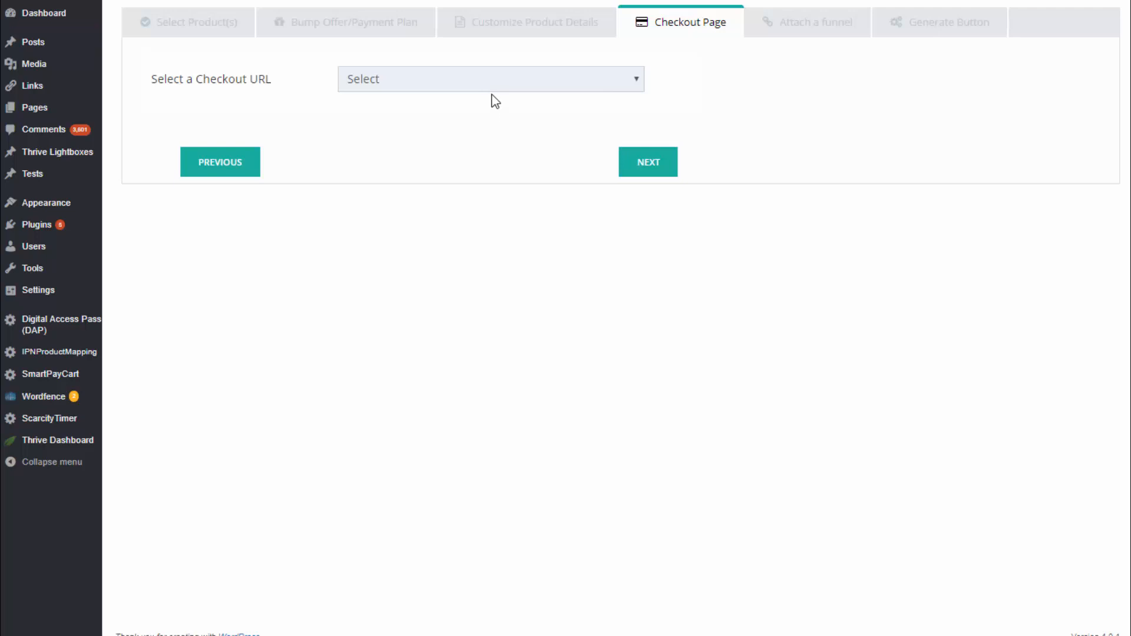
click(490, 88)
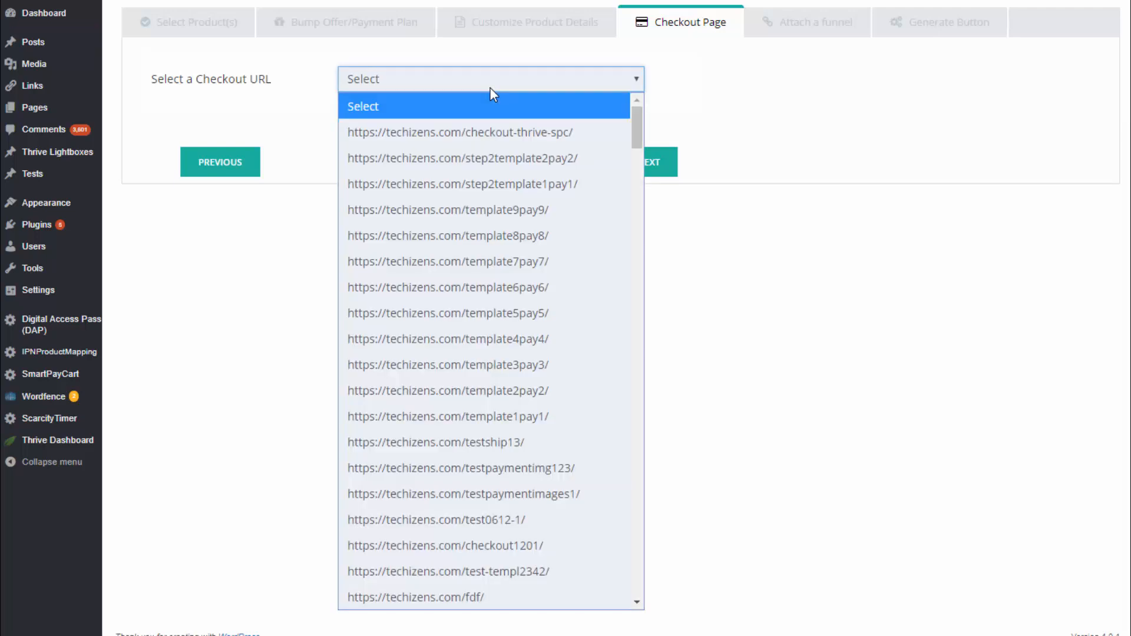
click(556, 139)
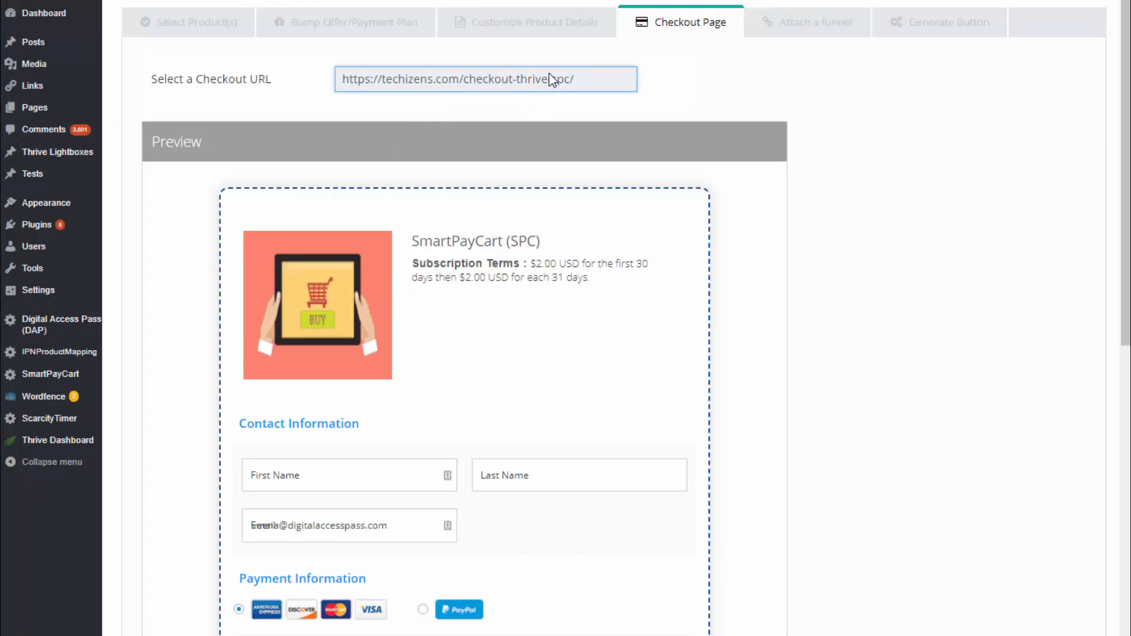
scroll(242, 269, down, 1)
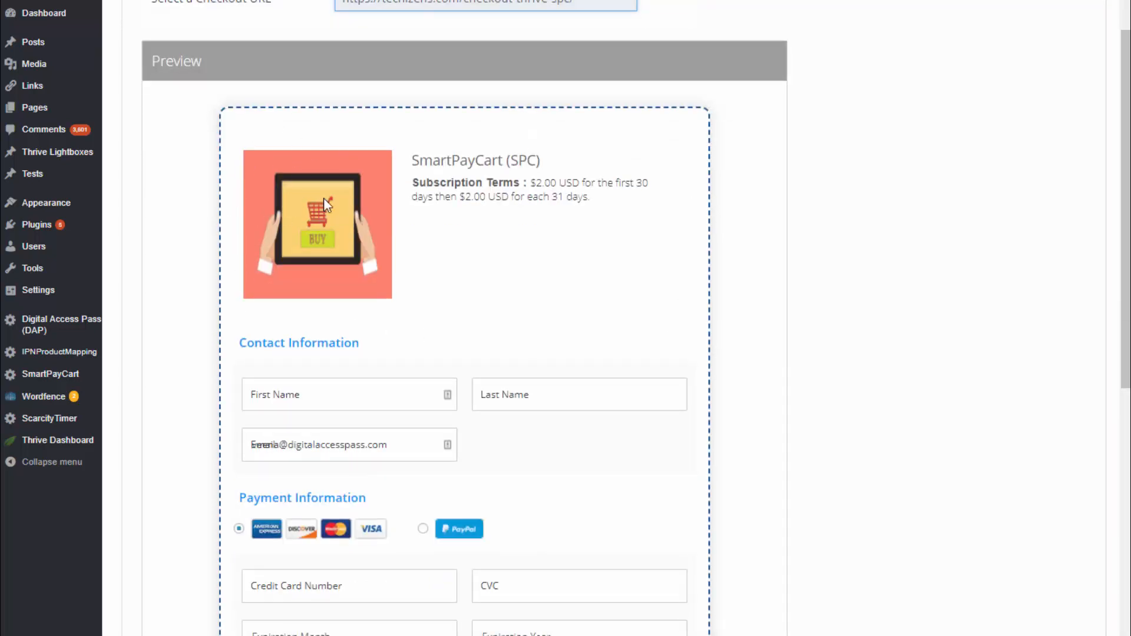
scroll(324, 198, down, 5)
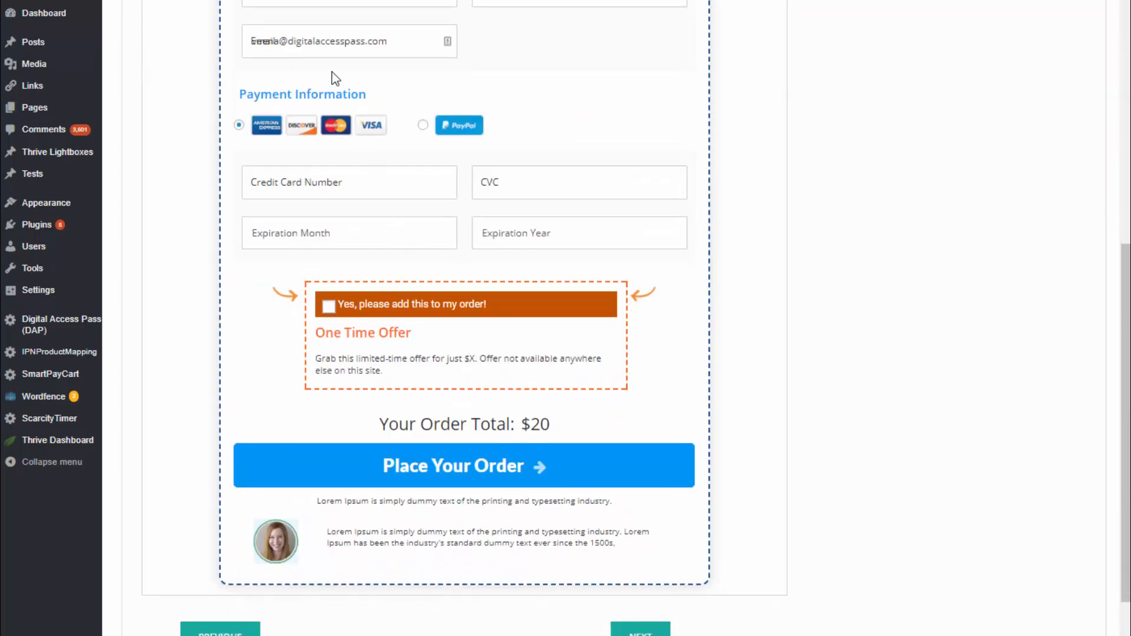
scroll(689, 248, down, 1)
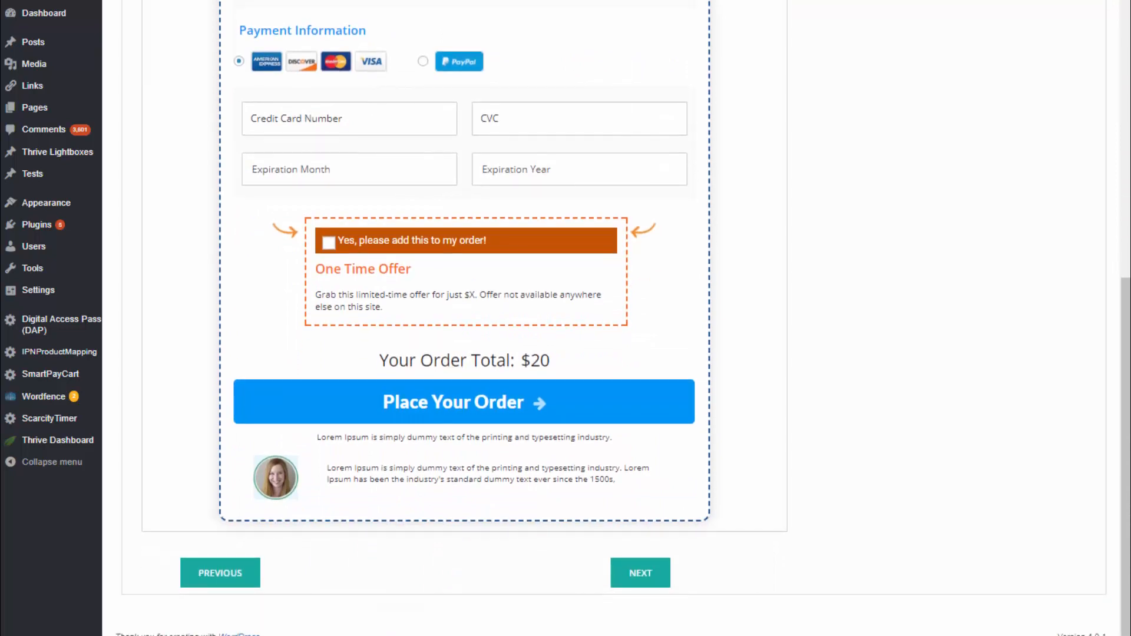
click(658, 584)
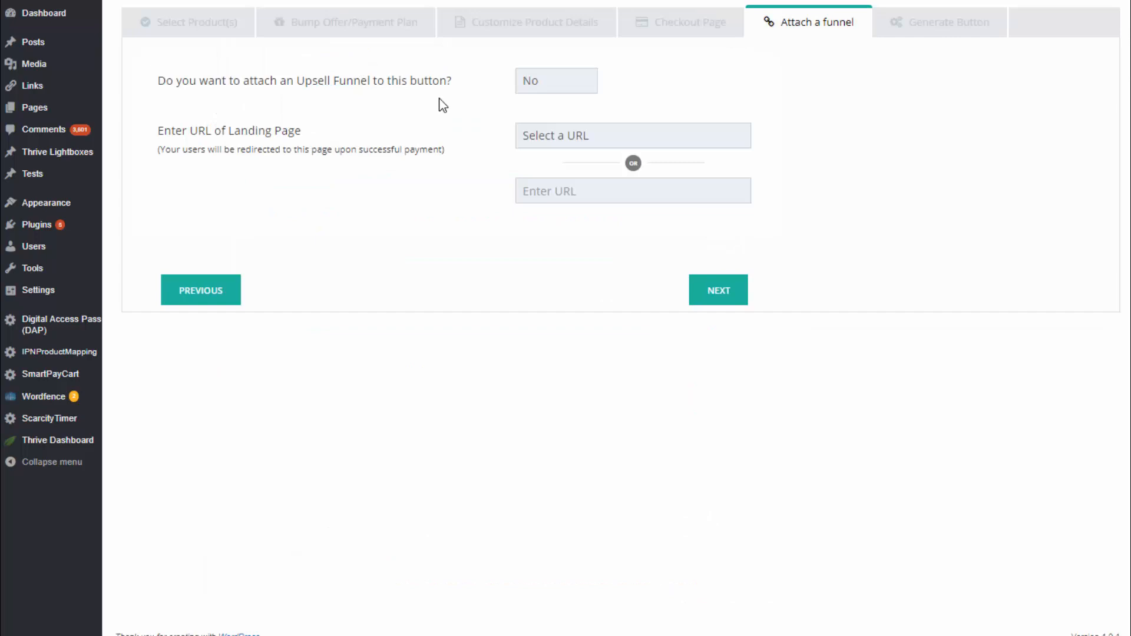
mouse_move(63, 384)
click(587, 200)
text(http)
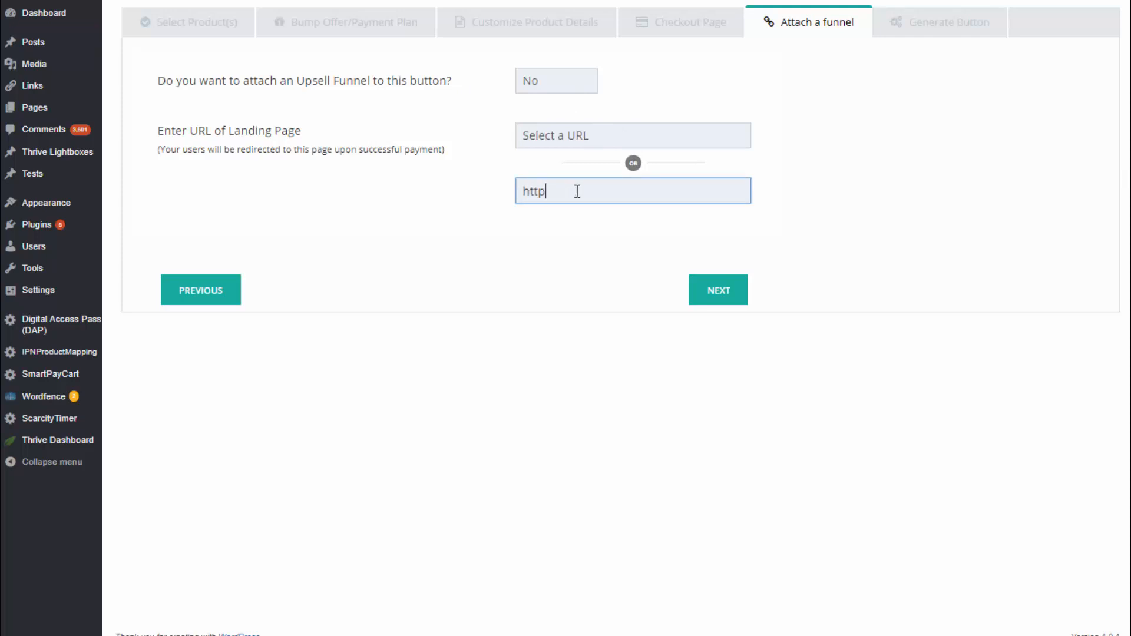
text(://thank)
text(echizens.com/thankyou)
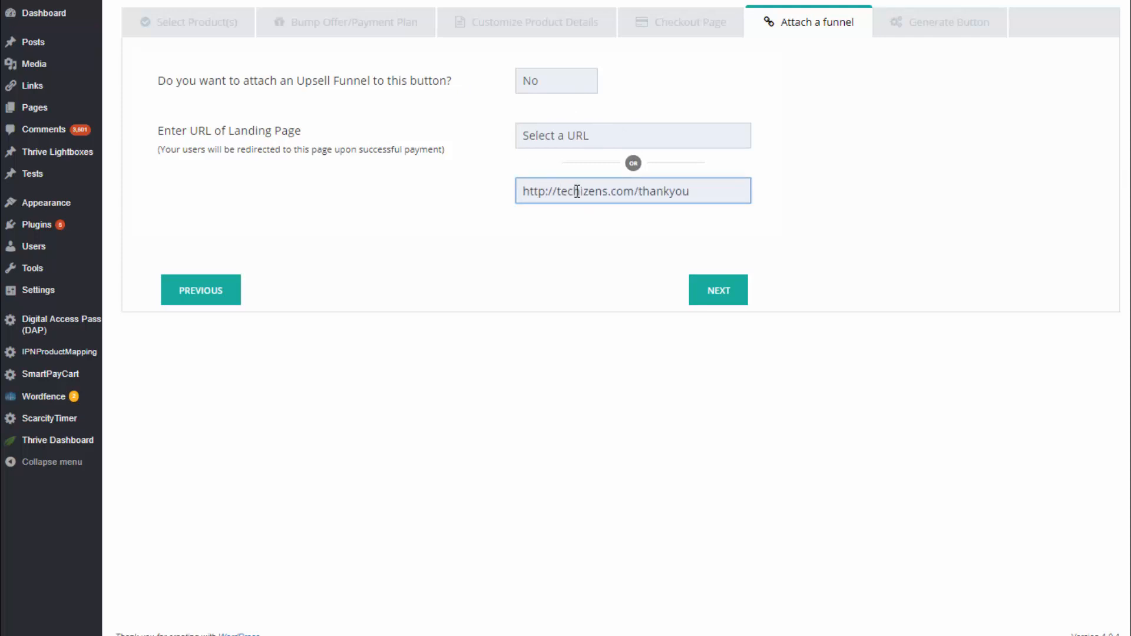
click(743, 293)
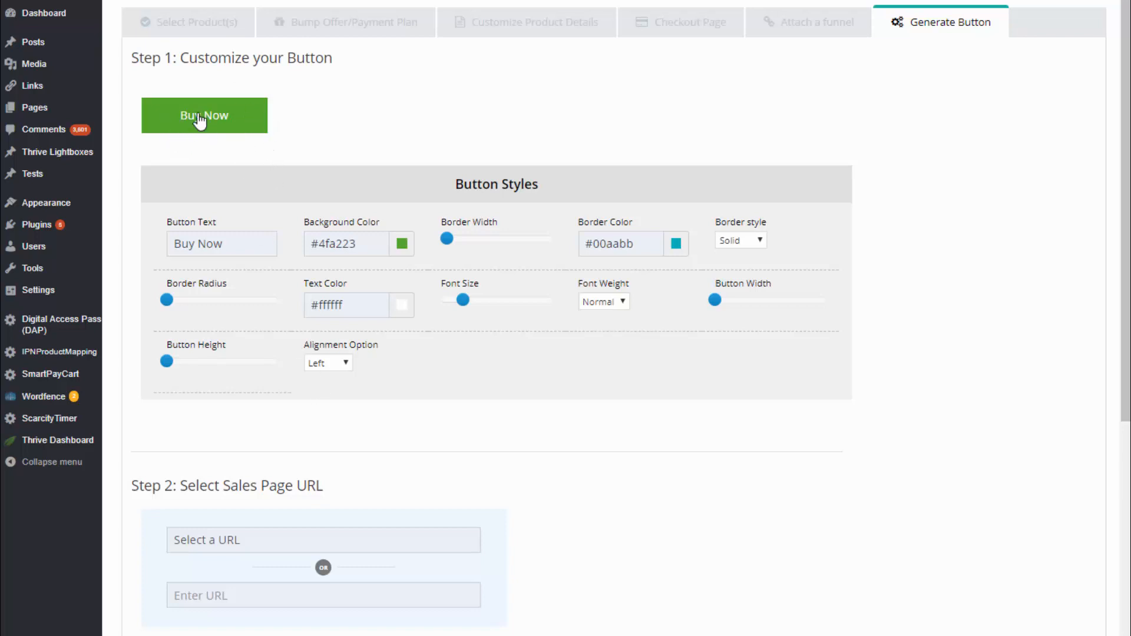
scroll(550, 452, down, 4)
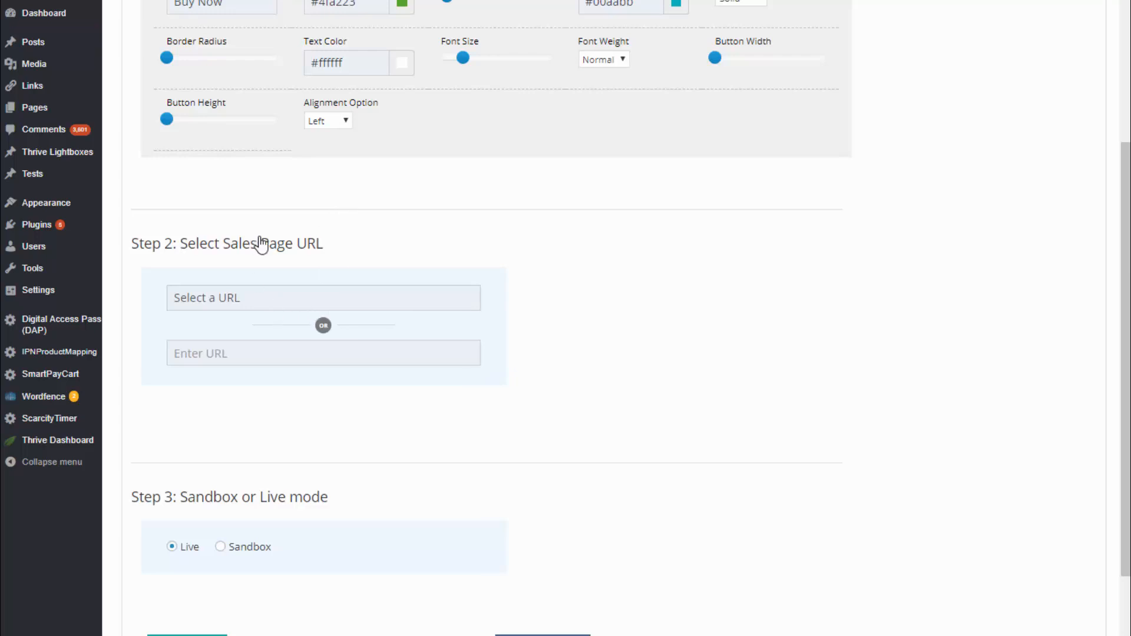
click(260, 298)
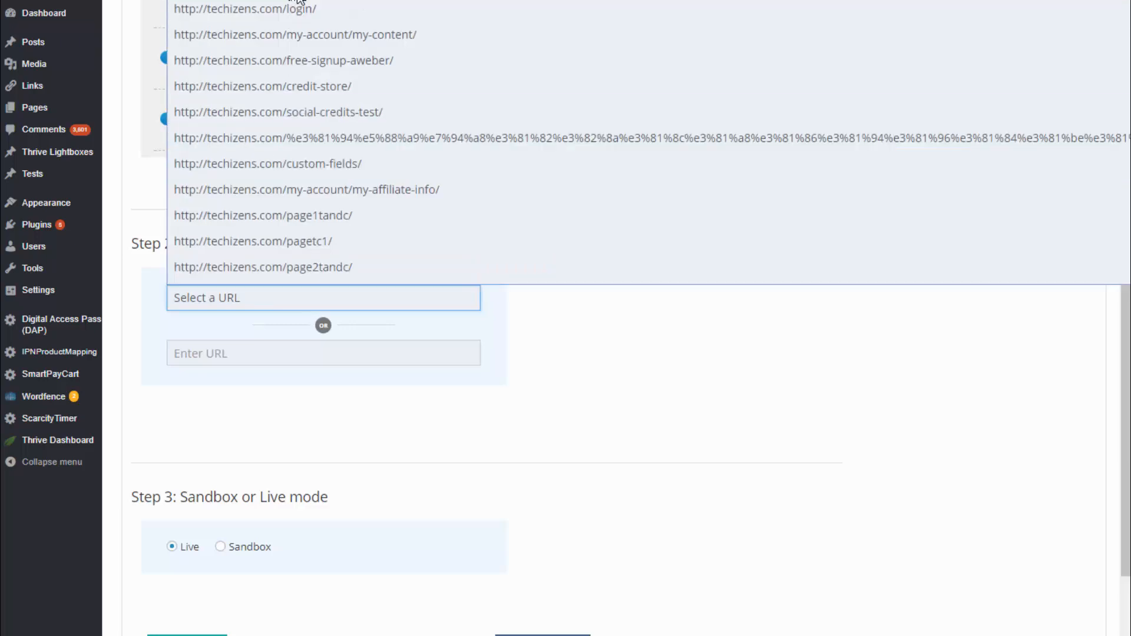
click(297, 1)
scroll(328, 460, down, 2)
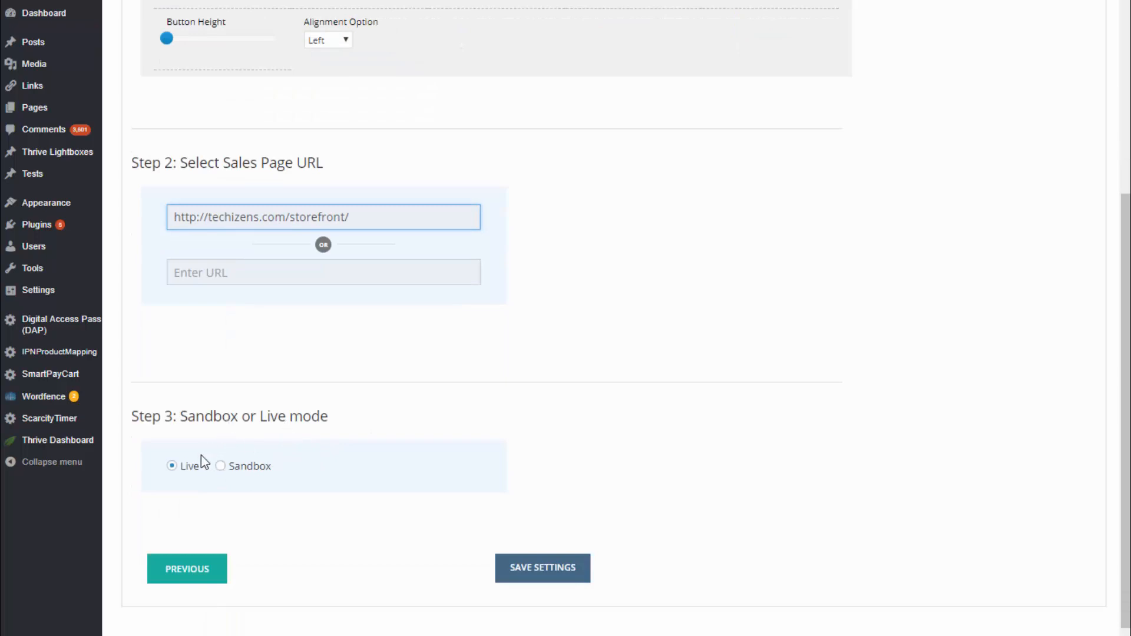
- Set the payment button to Sandbox mode and save its settings
click(221, 467)
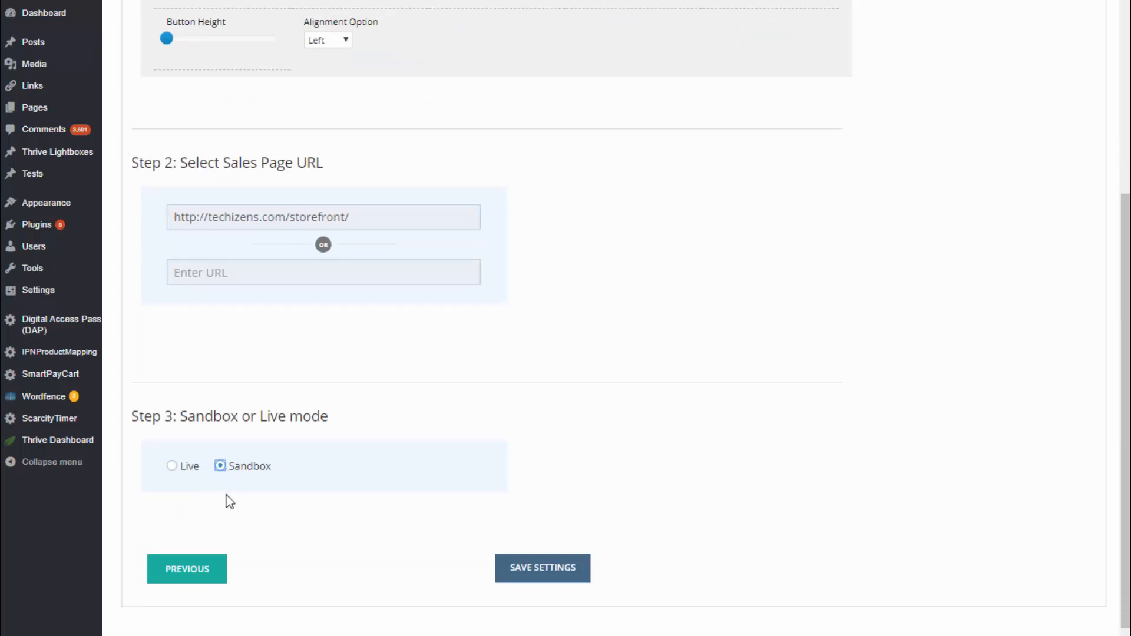
click(170, 467)
click(554, 581)
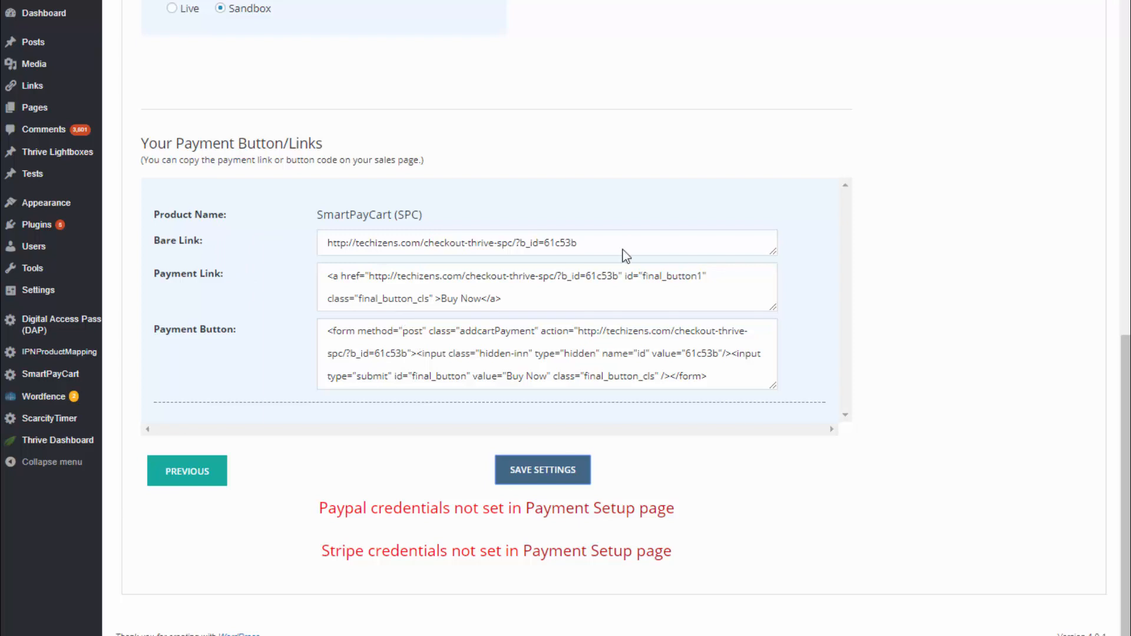
click(334, 242)
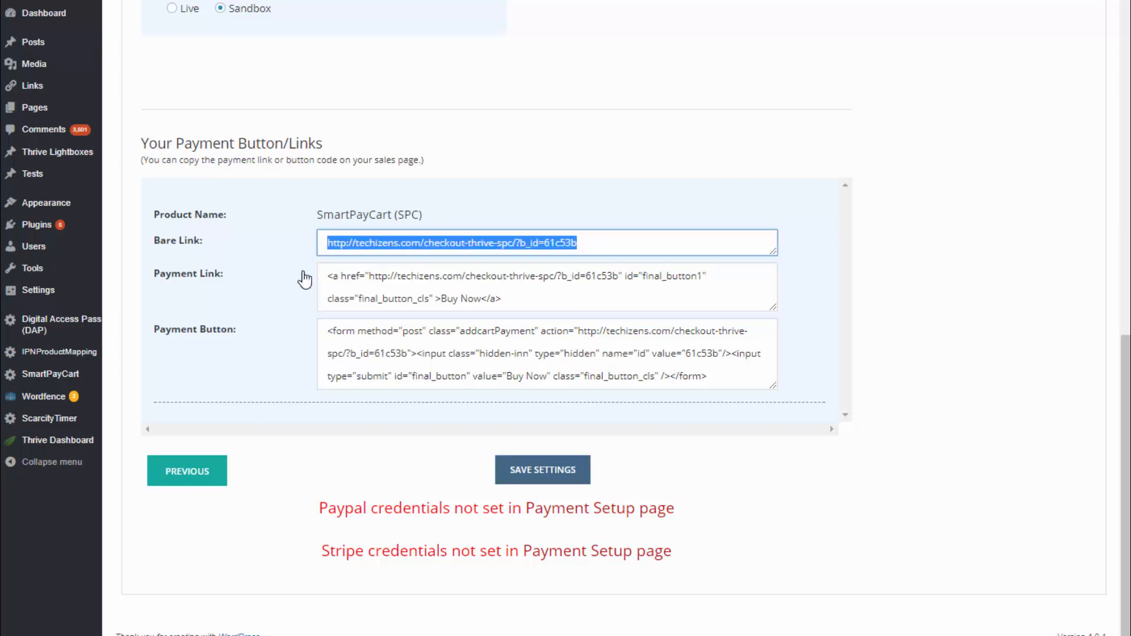
click(548, 469)
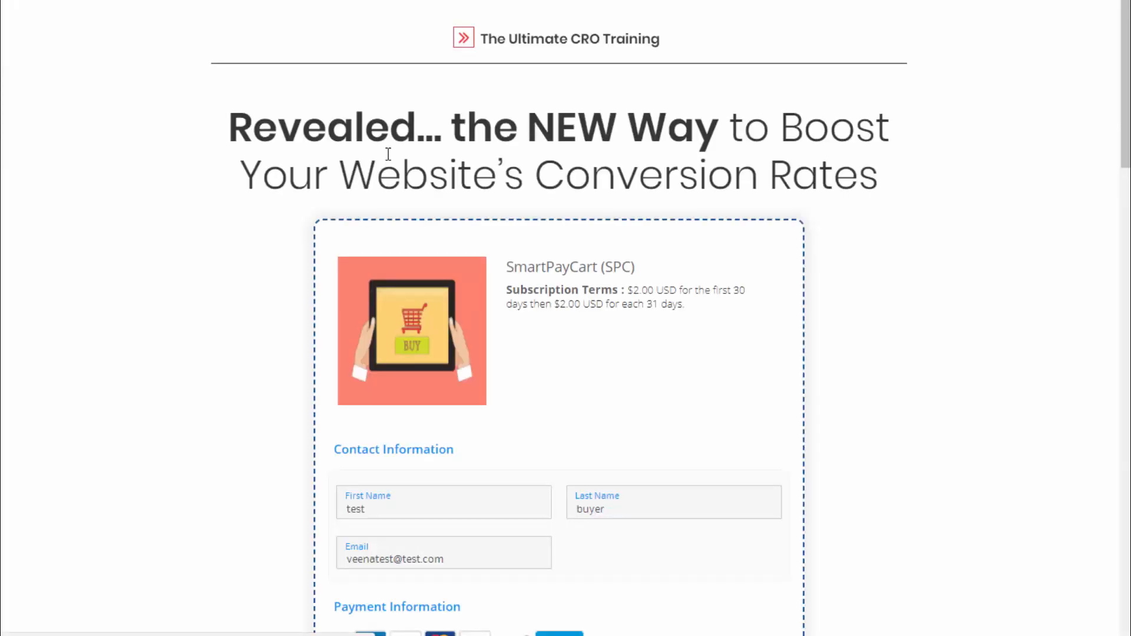
scroll(314, 225, down, 3)
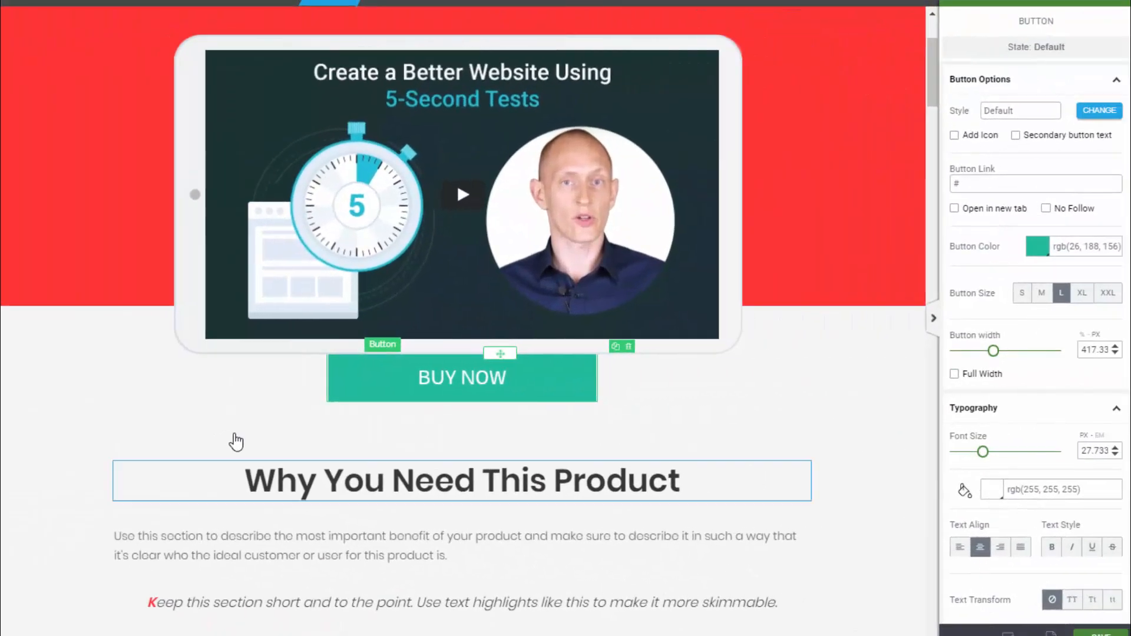
- Set the link of the BUY NOW button below the sales page video to the copied bare payment link and save the page
click(685, 348)
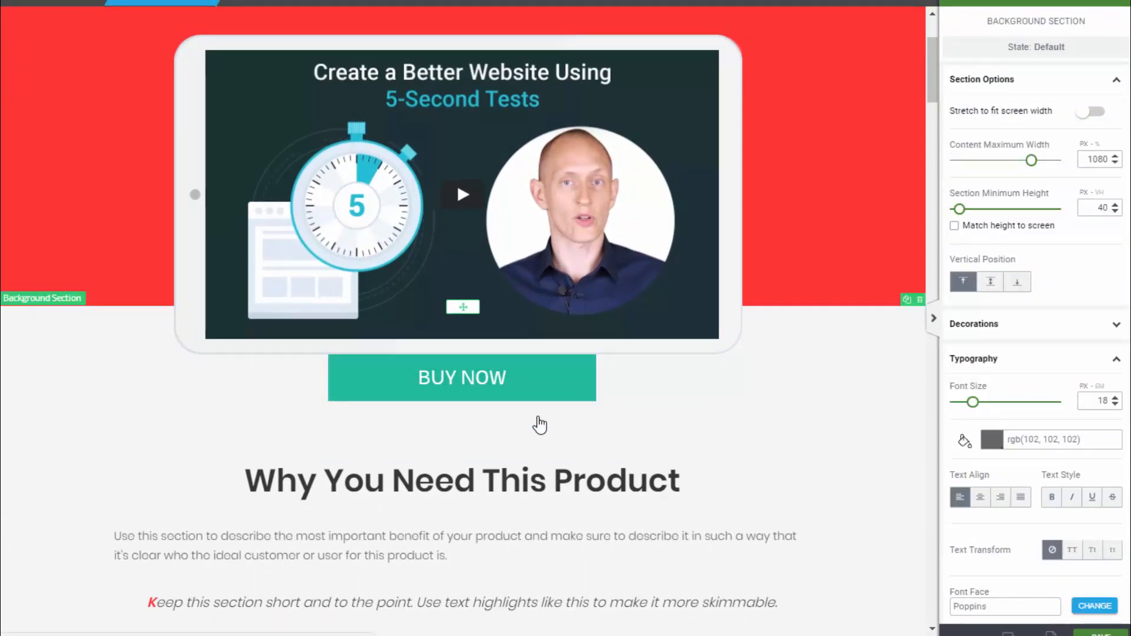
click(590, 397)
click(590, 378)
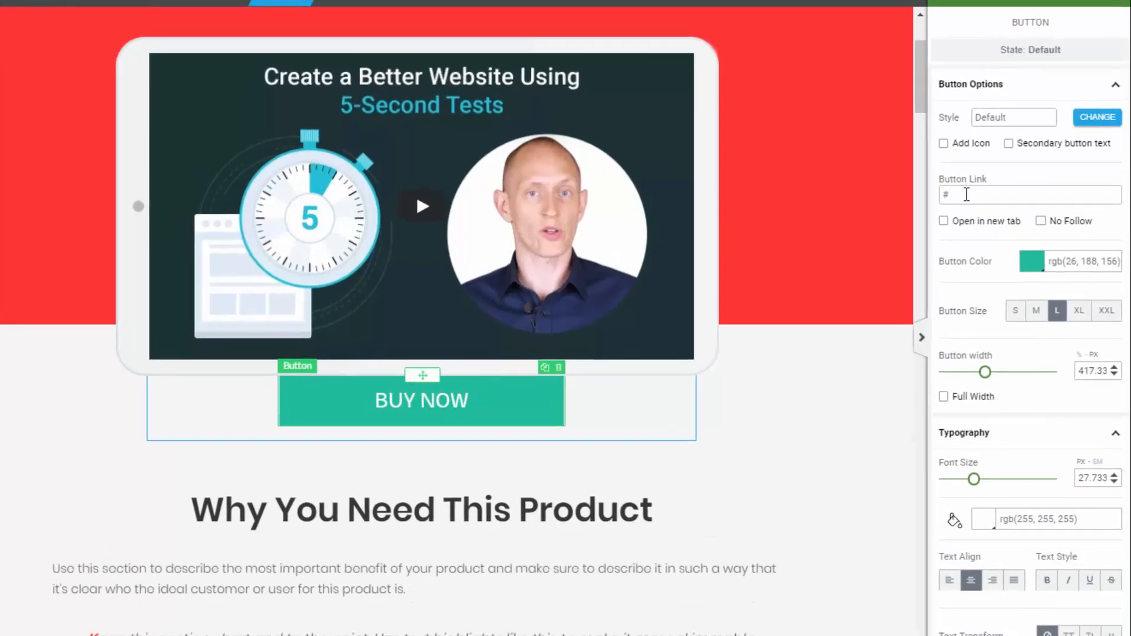
click(976, 185)
key(ctrl+v)
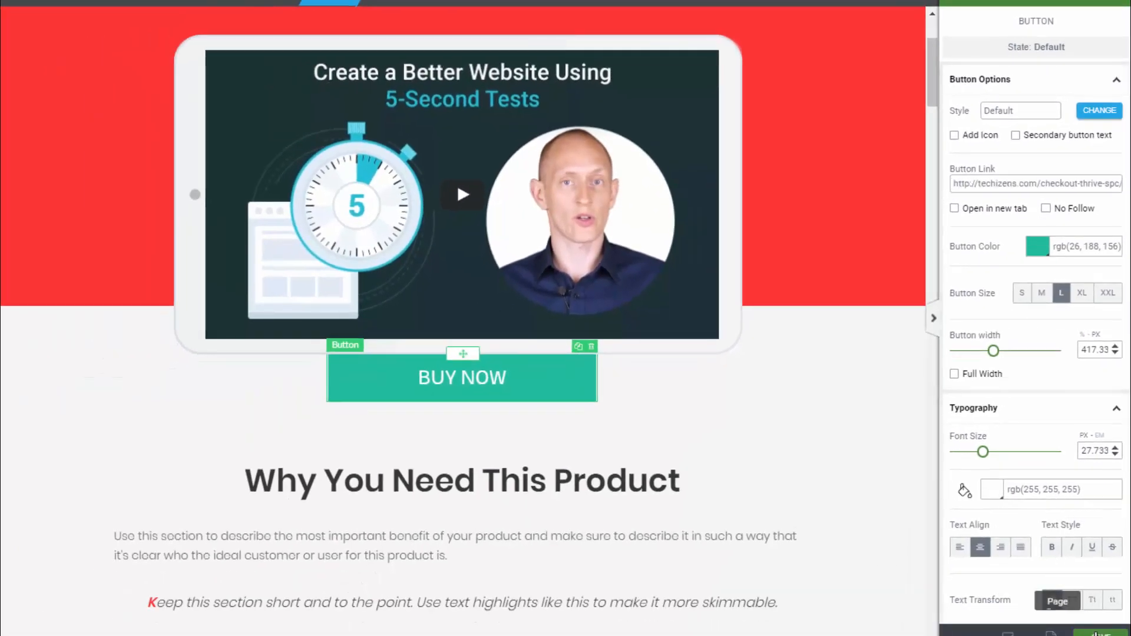
click(1096, 634)
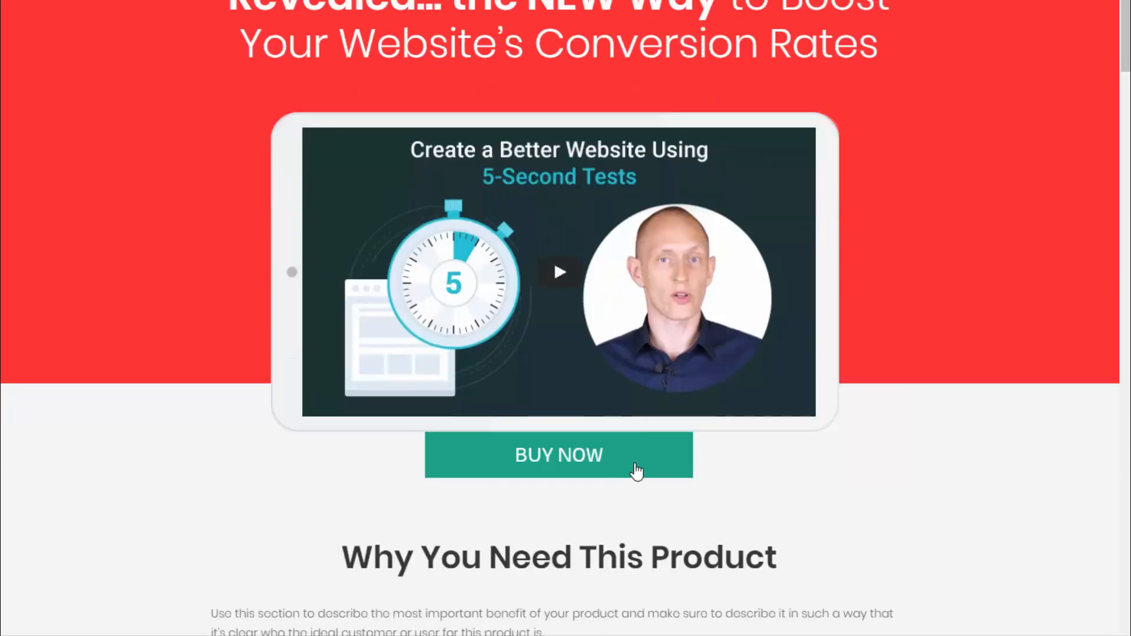
- Test the BUY NOW button on the published sales page and look through the checkout form
click(620, 548)
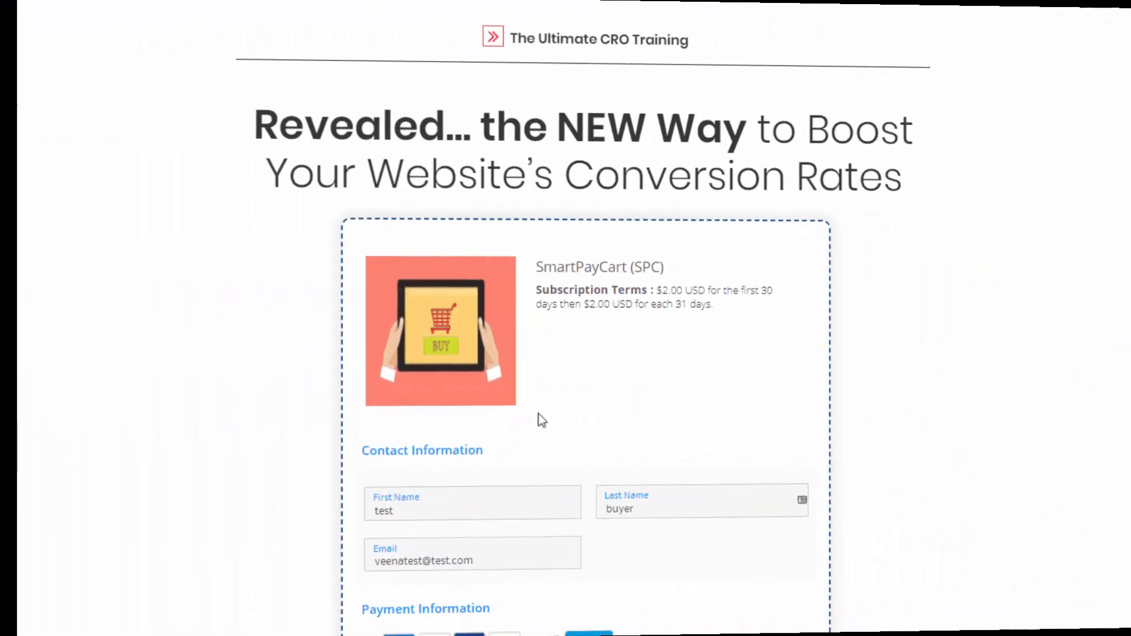
scroll(513, 371, down, 5)
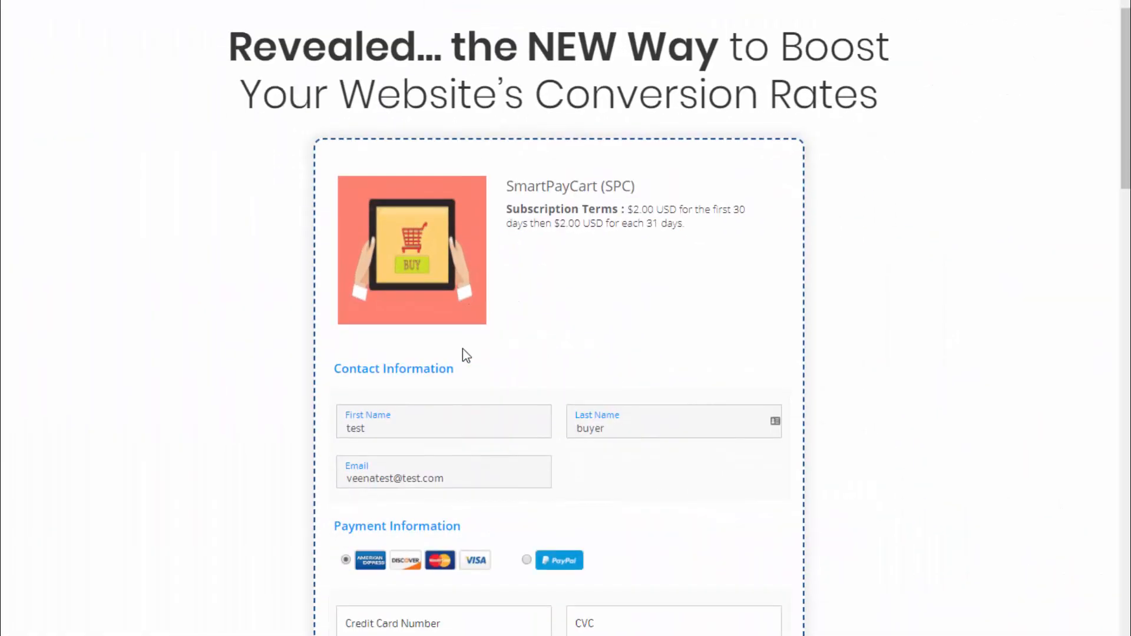